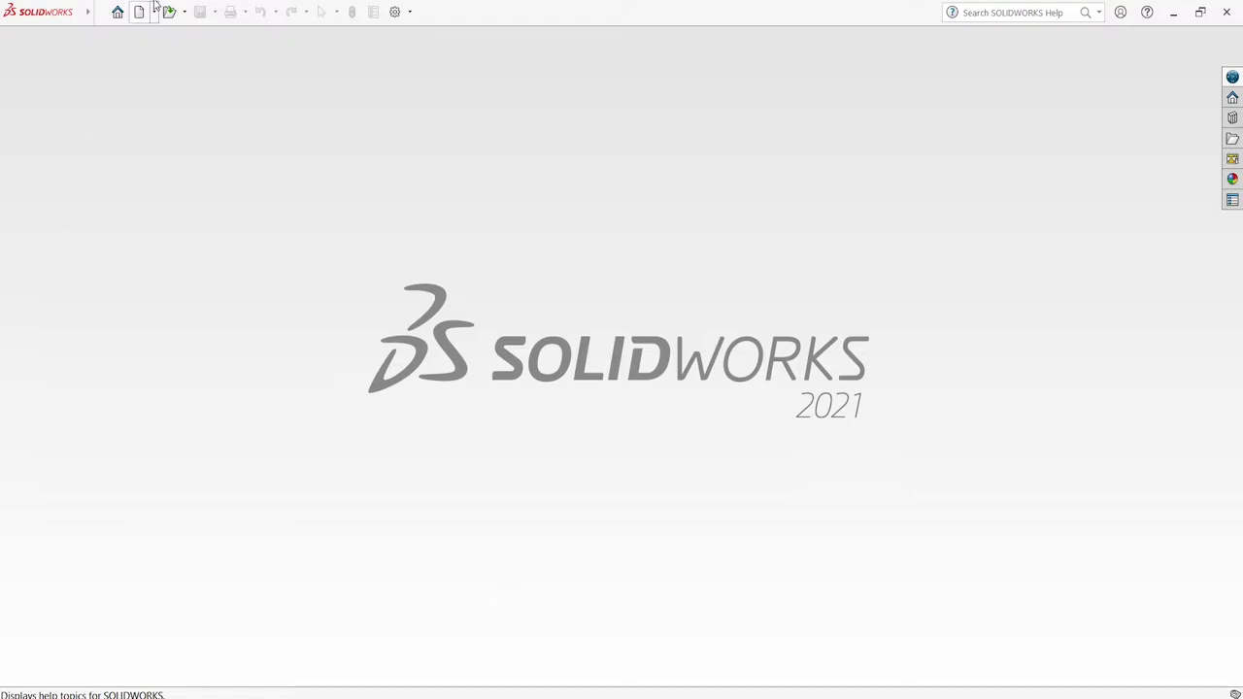
- Create a new part document
{"action": "left_click", "coordinate": [153, 11]}
{"action": "left_click", "coordinate": [158, 34]}
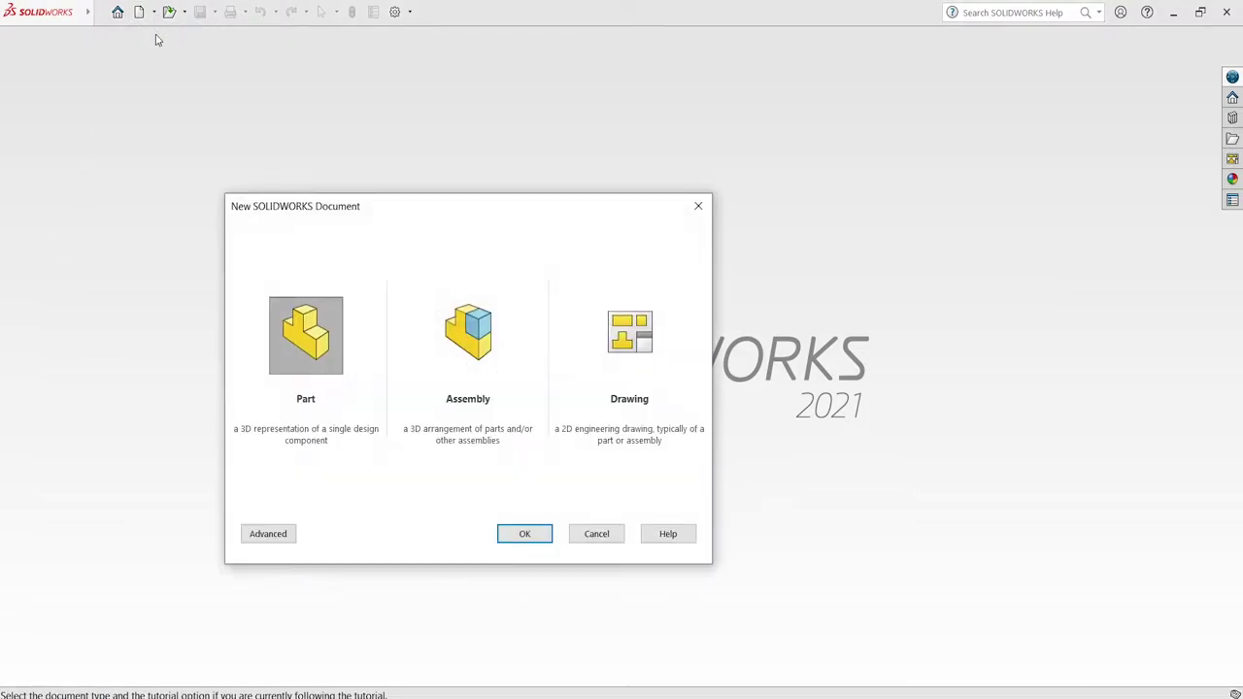
{"action": "left_click", "coordinate": [536, 534]}
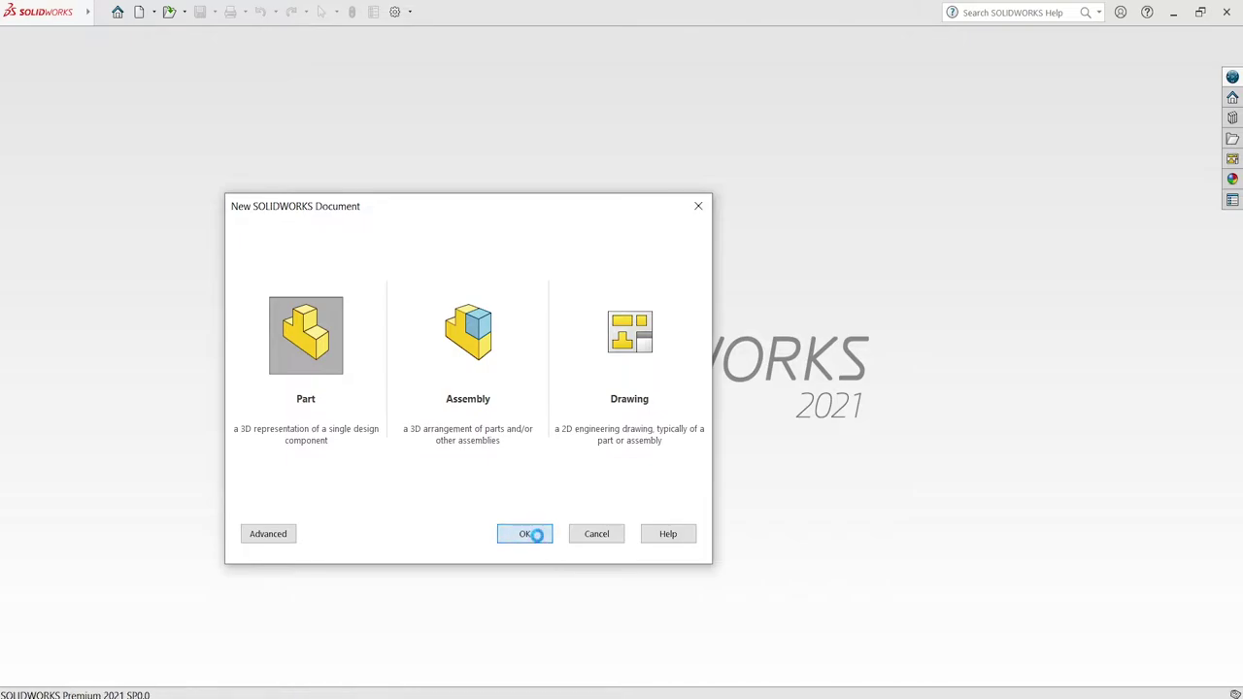
- Apply the Plain White scene and switch the units from CGS to MMGS
{"action": "left_click", "coordinate": [840, 112]}
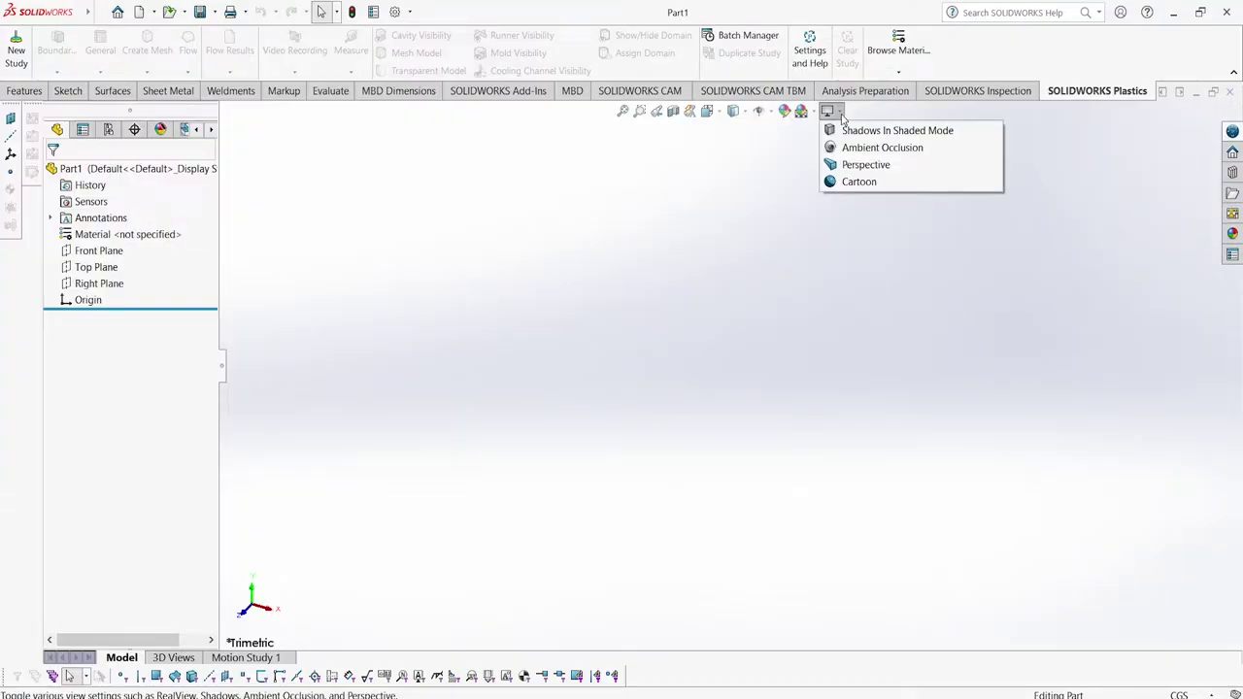
{"action": "left_click", "coordinate": [814, 112]}
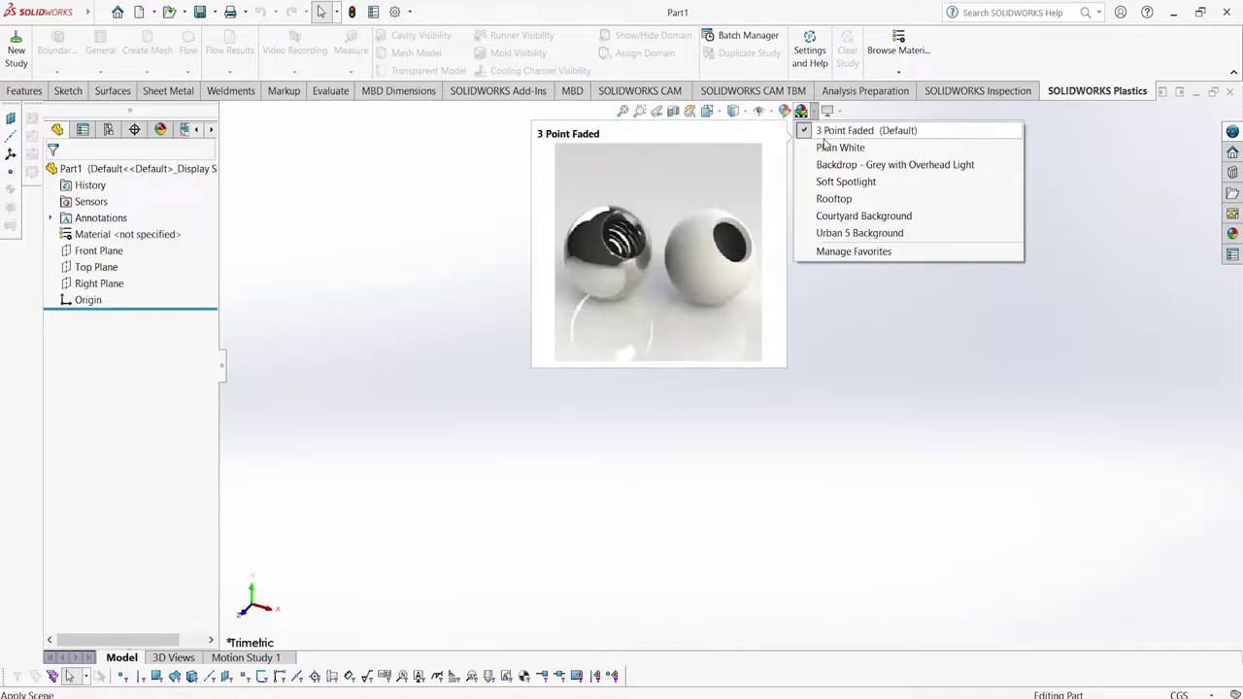
{"action": "left_click", "coordinate": [828, 150]}
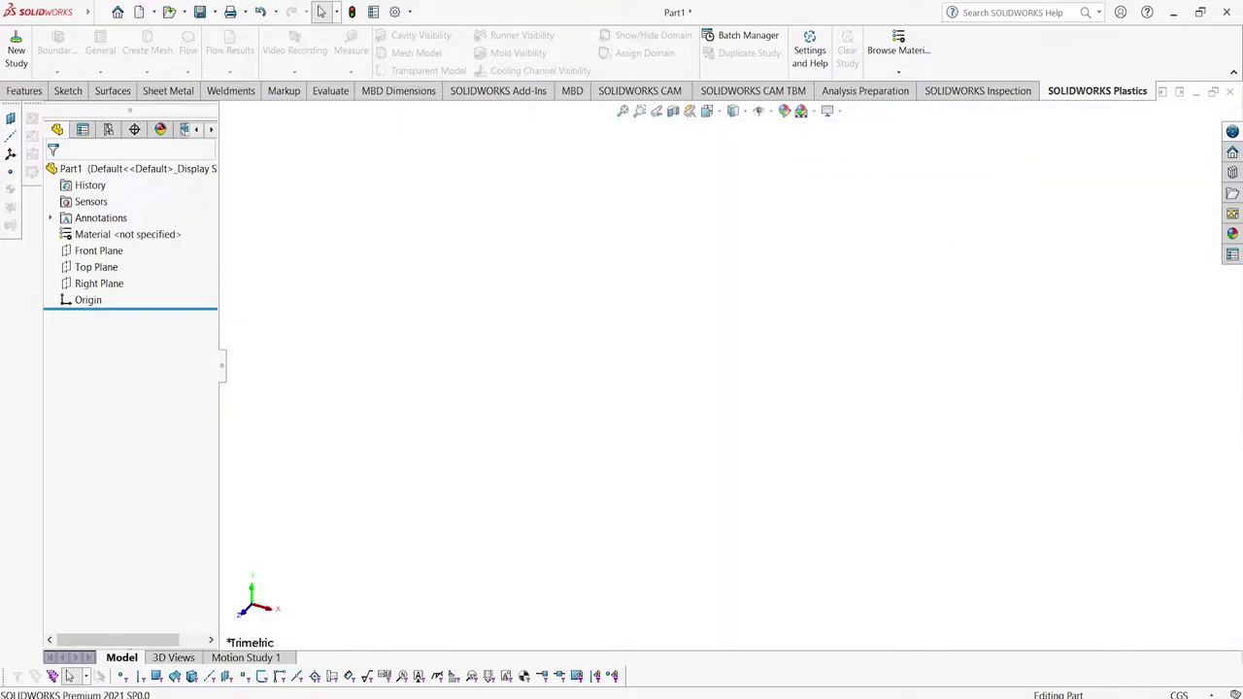
{"action": "left_click", "coordinate": [1179, 695]}
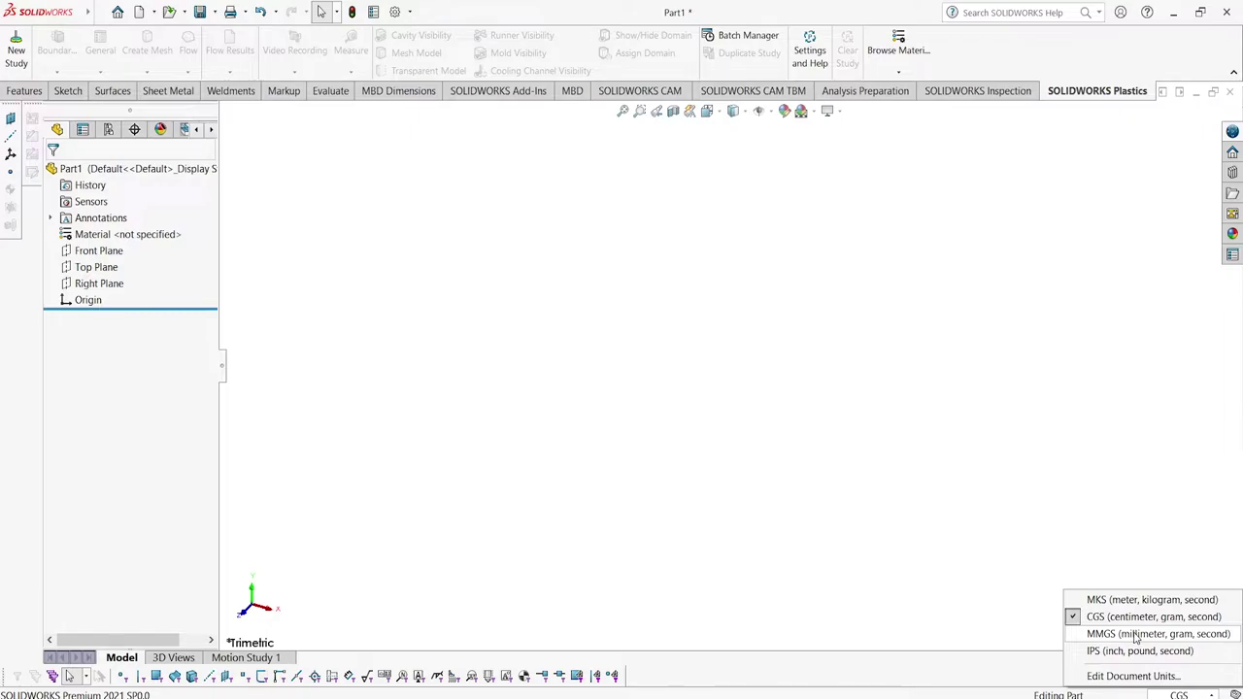
{"action": "left_click", "coordinate": [1134, 636]}
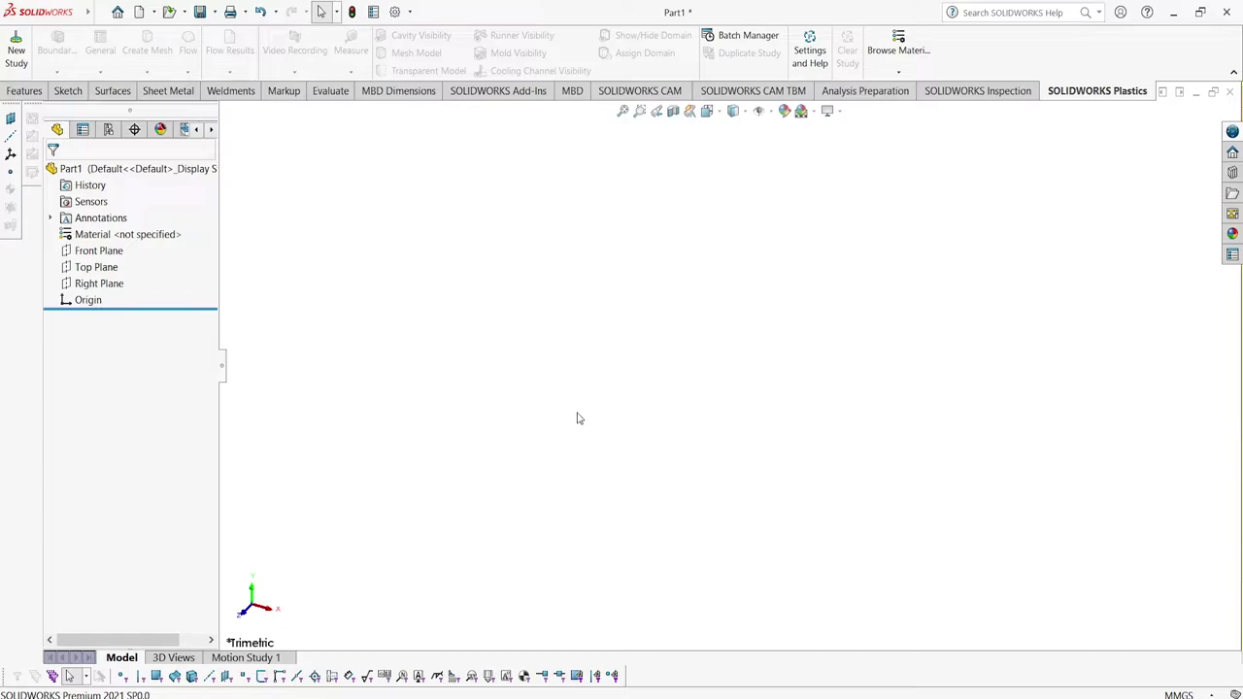
- Sketch a circle centred on the origin on the Front Plane
{"action": "left_click", "coordinate": [105, 250]}
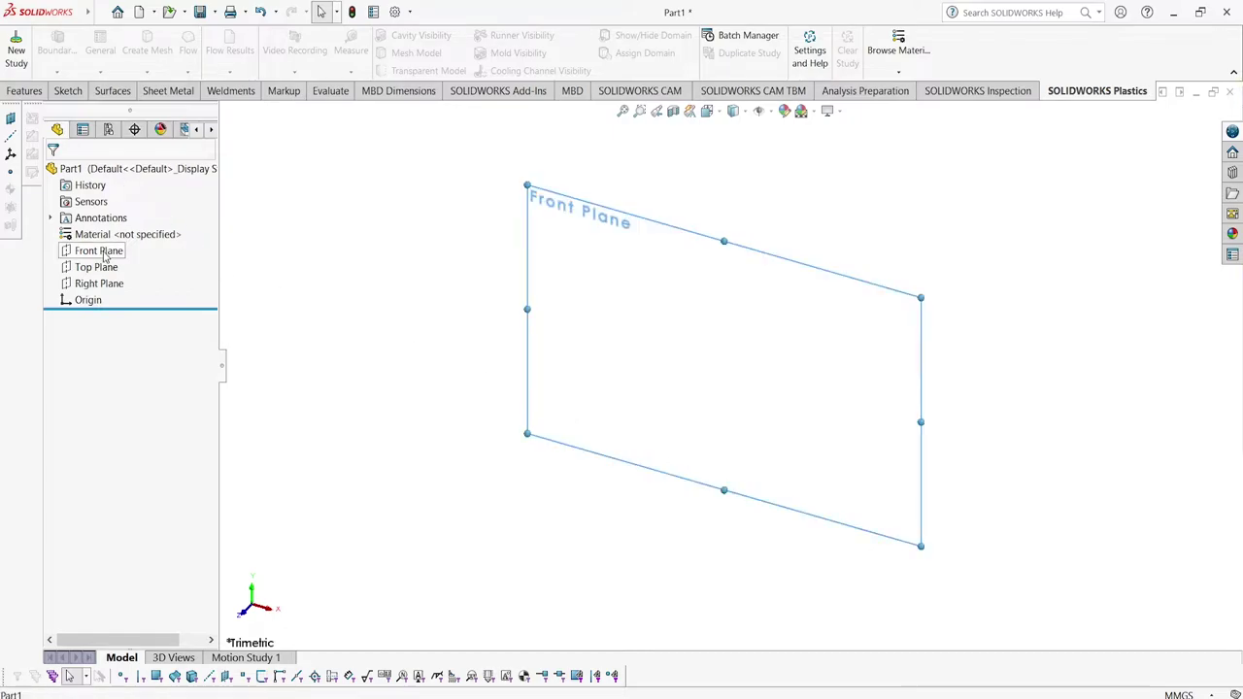
{"action": "left_click", "coordinate": [114, 231]}
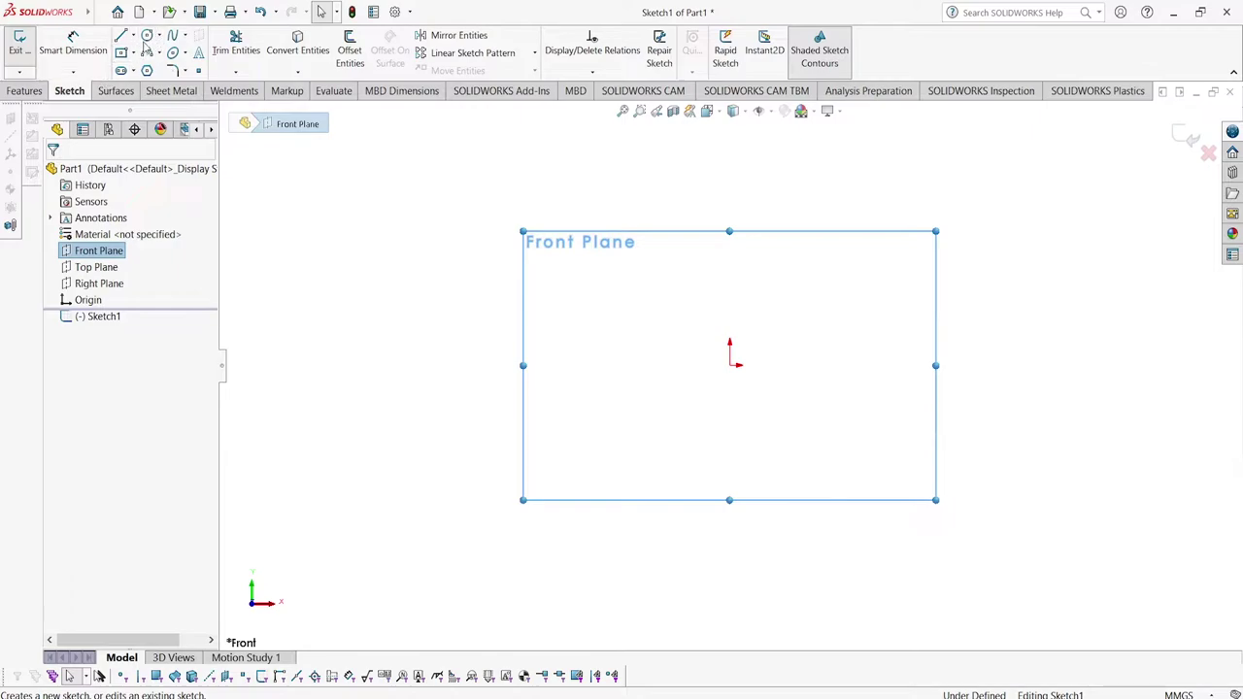
{"action": "left_click", "coordinate": [159, 35]}
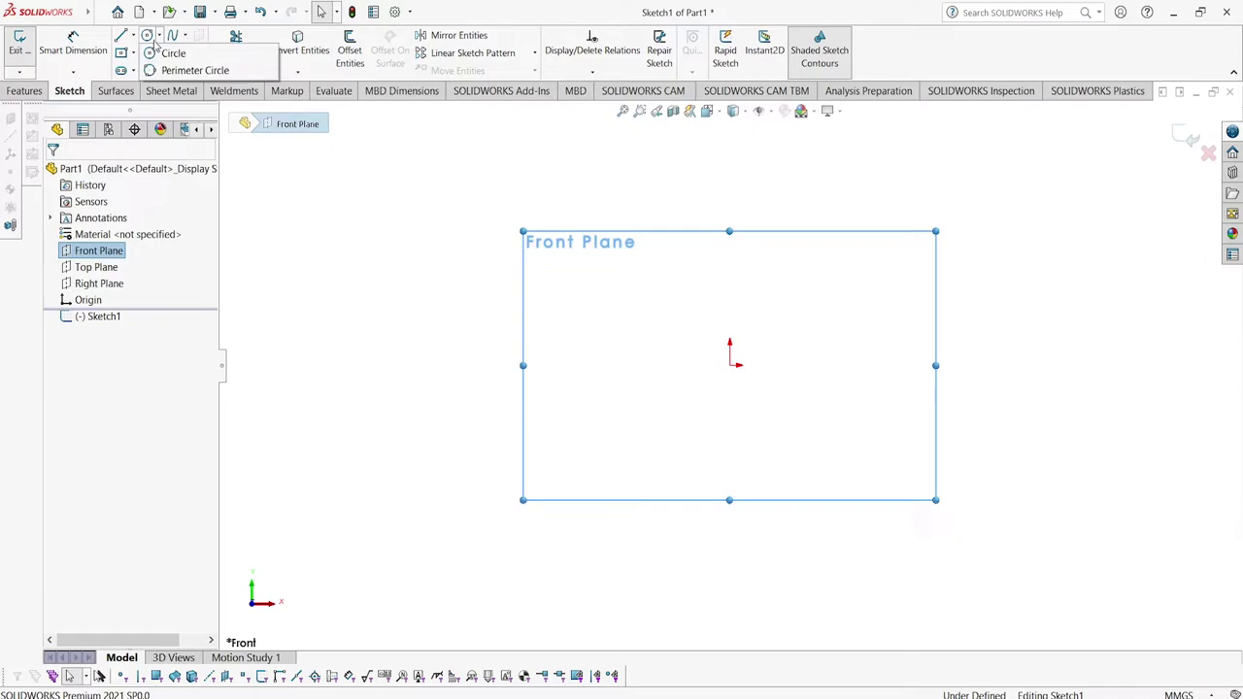
{"action": "left_click", "coordinate": [174, 54]}
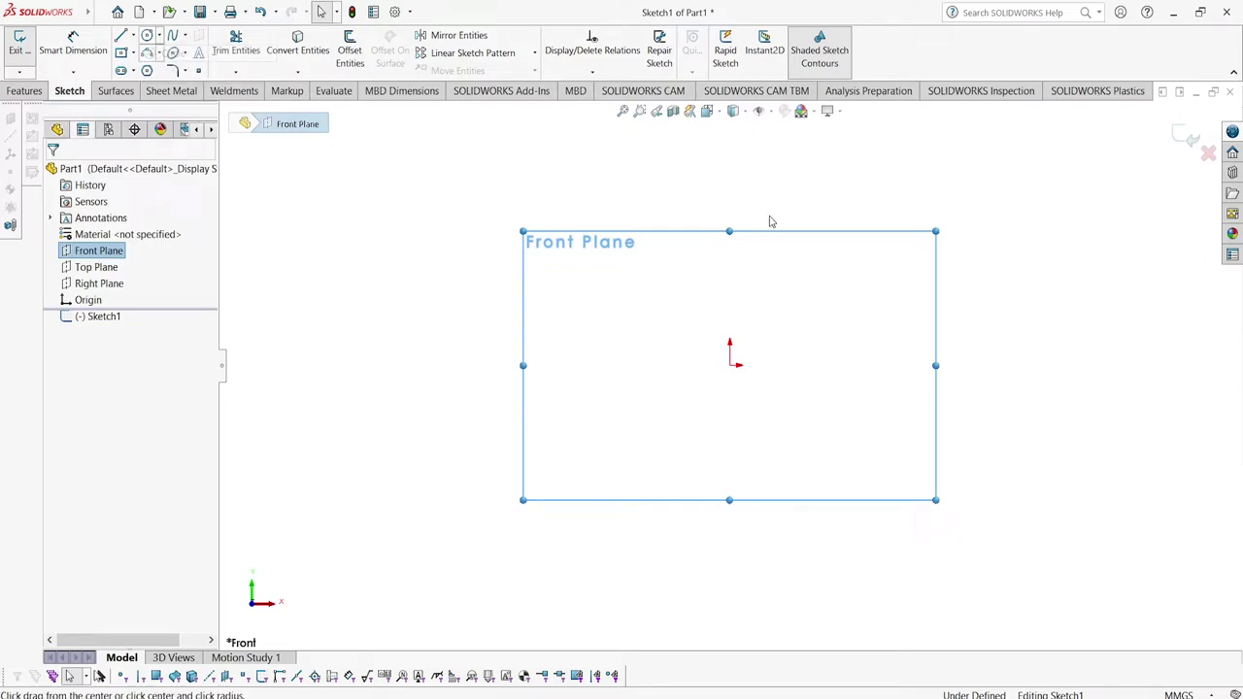
{"action": "left_click", "coordinate": [730, 367]}
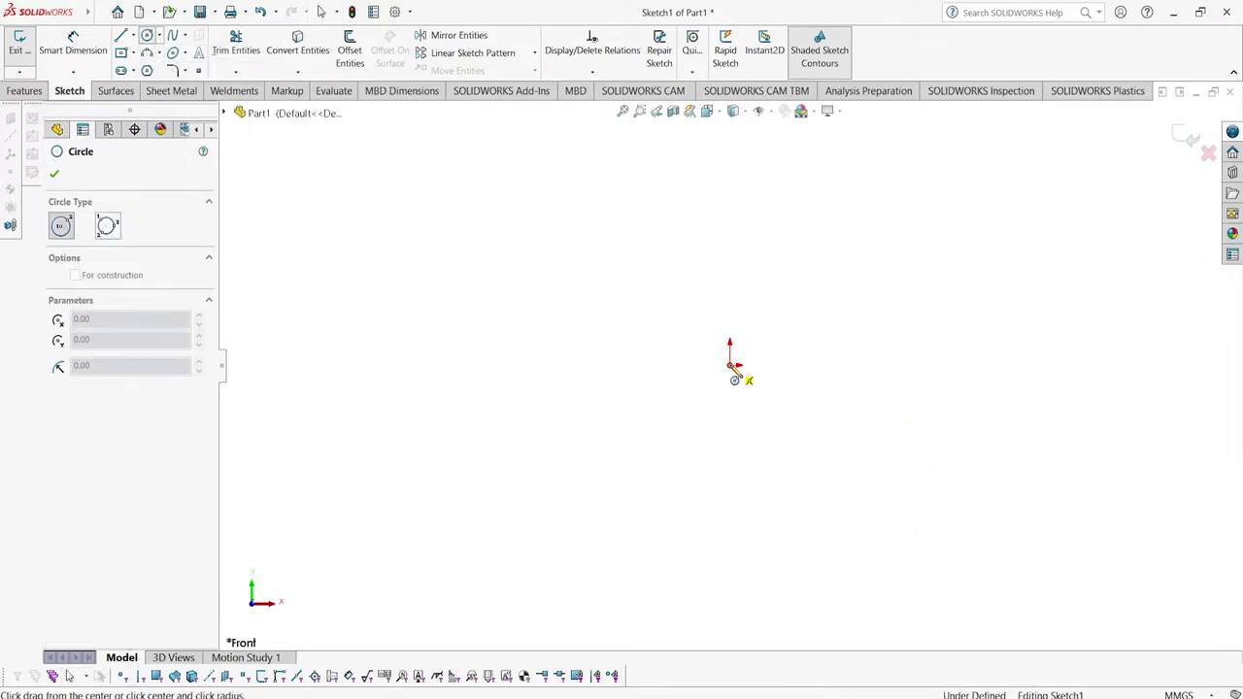
{"action": "left_click", "coordinate": [843, 410]}
- Dimension the circle's diameter to 5 mm, fully defining Sketch1
{"action": "left_click", "coordinate": [72, 49]}
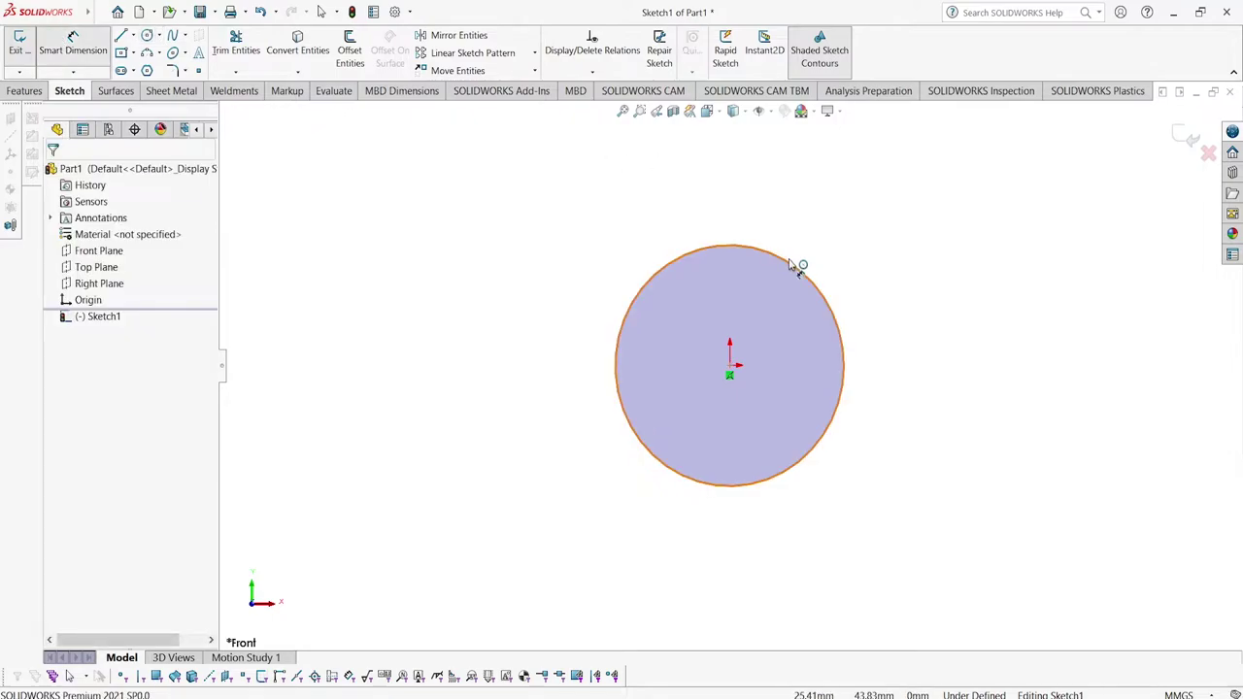
{"action": "left_click", "coordinate": [819, 257]}
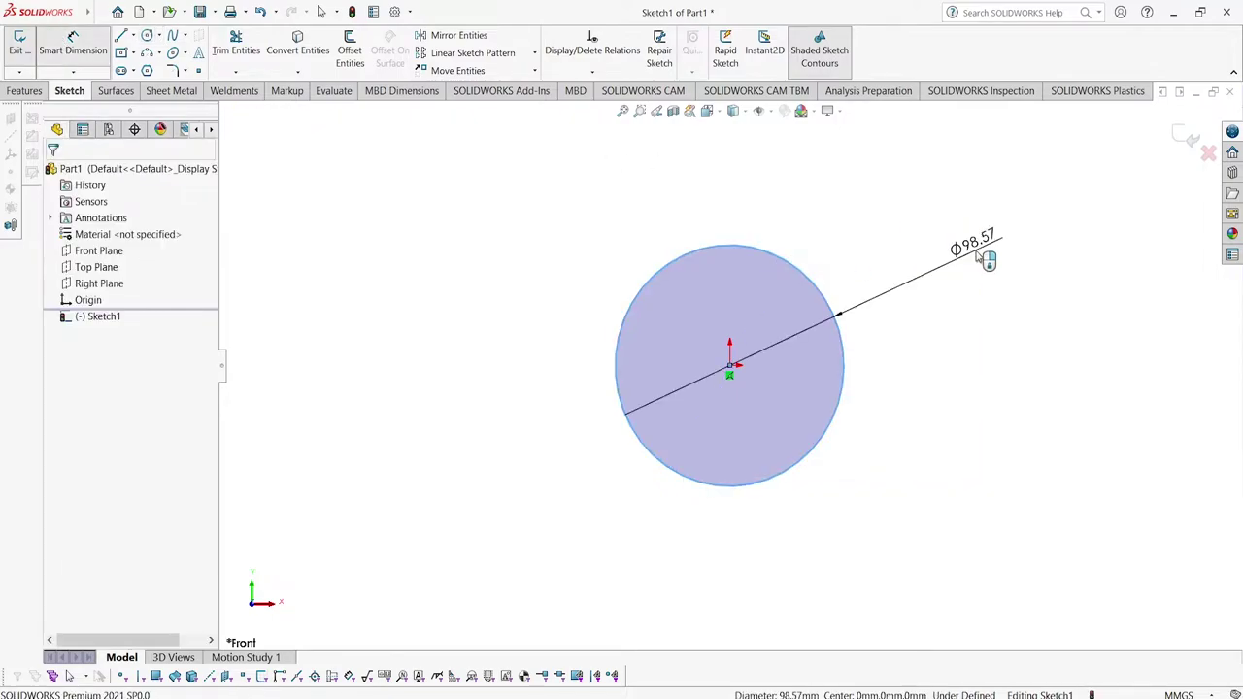
{"action": "left_click", "coordinate": [971, 253]}
{"action": "type", "text": "=5"}
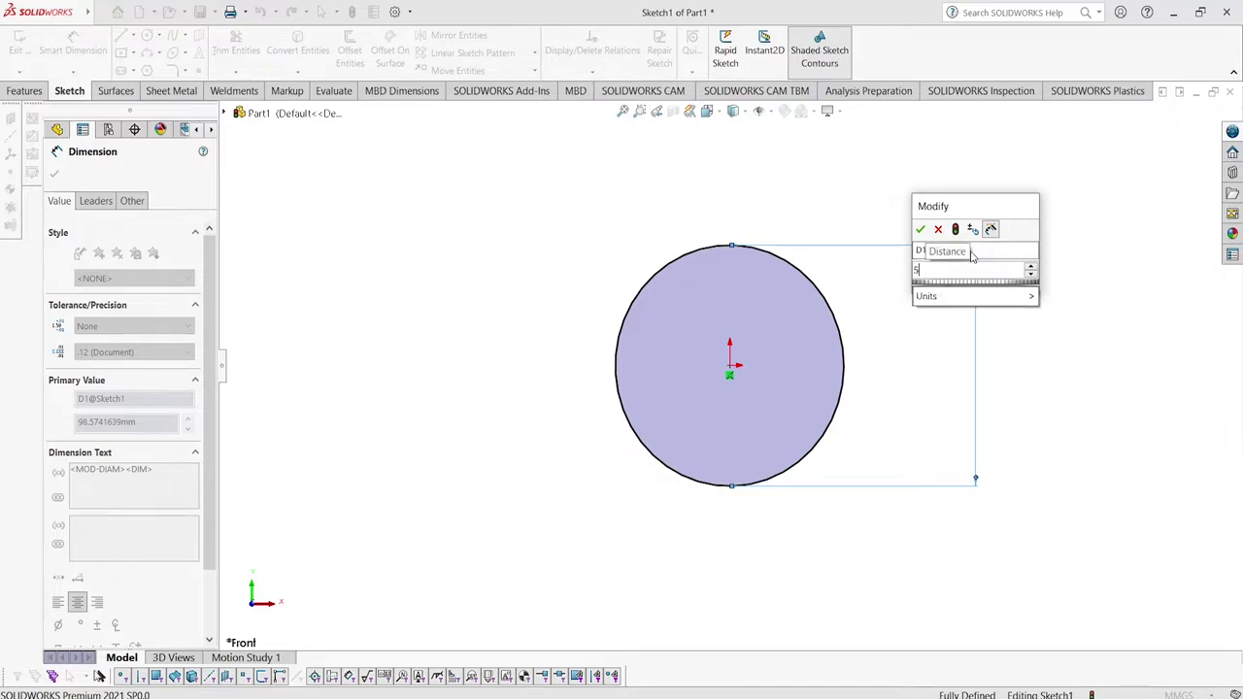
{"action": "key", "text": "Return"}
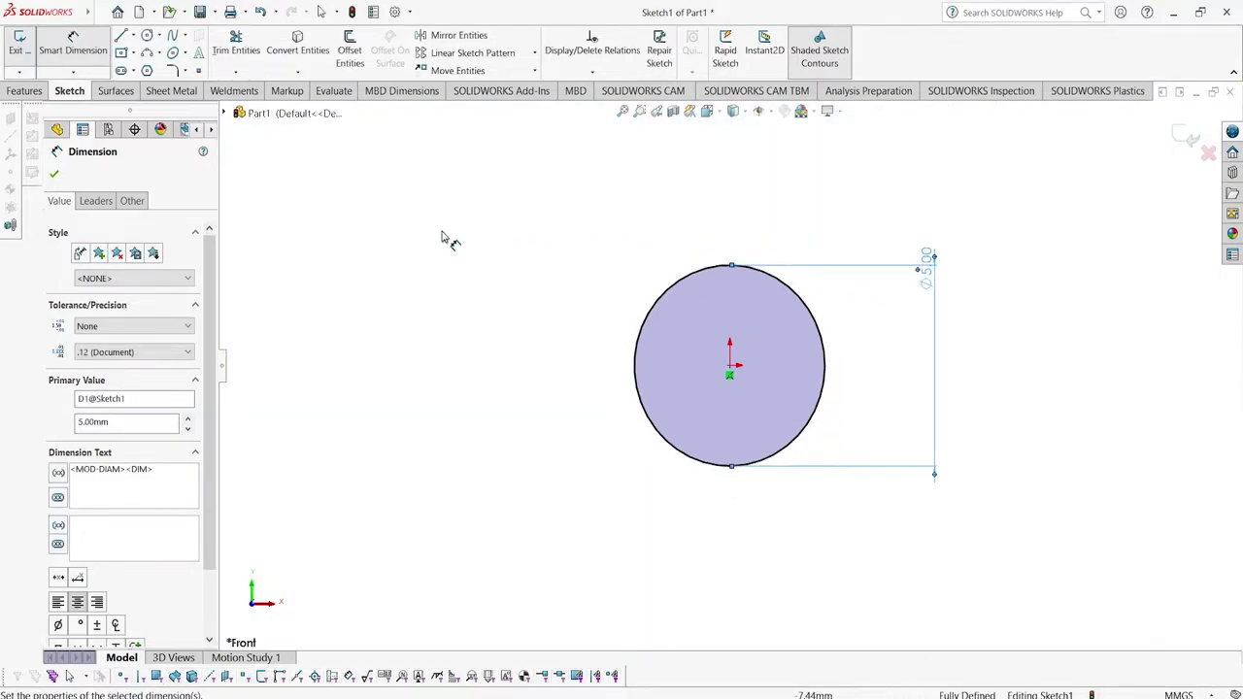
{"action": "left_click", "coordinate": [55, 174]}
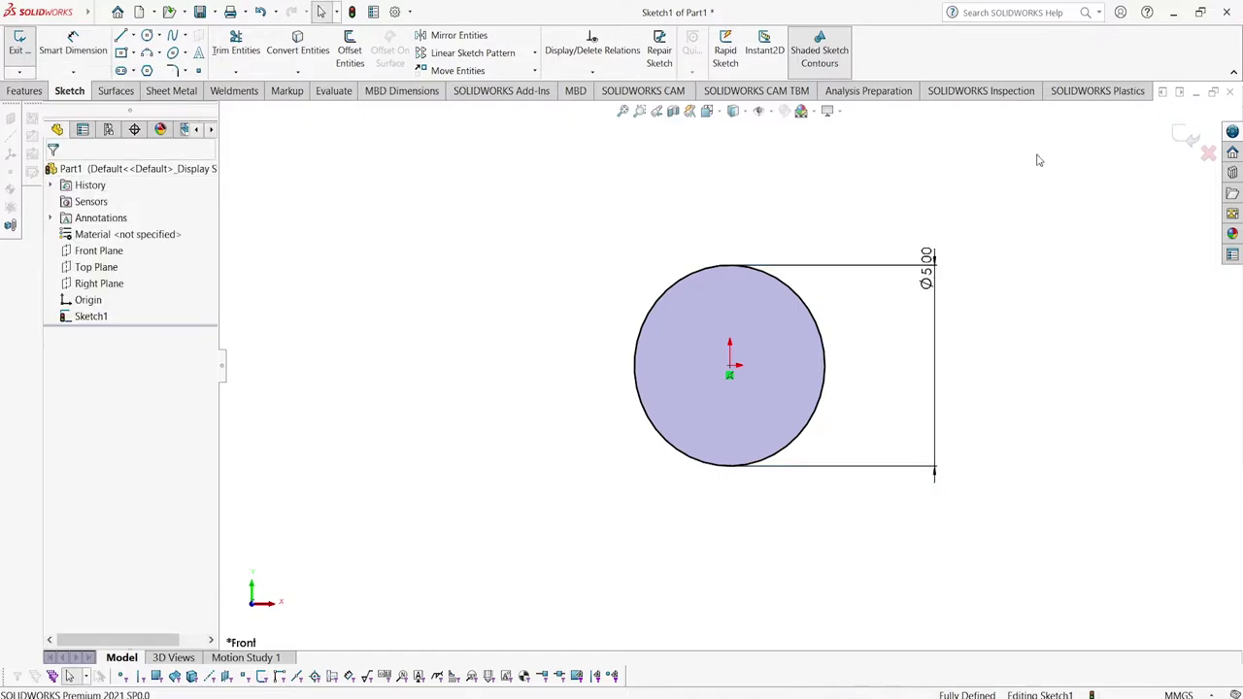
- Extrude the circle Blind 40 mm as Boss-Extrude1
{"action": "left_click", "coordinate": [8, 95]}
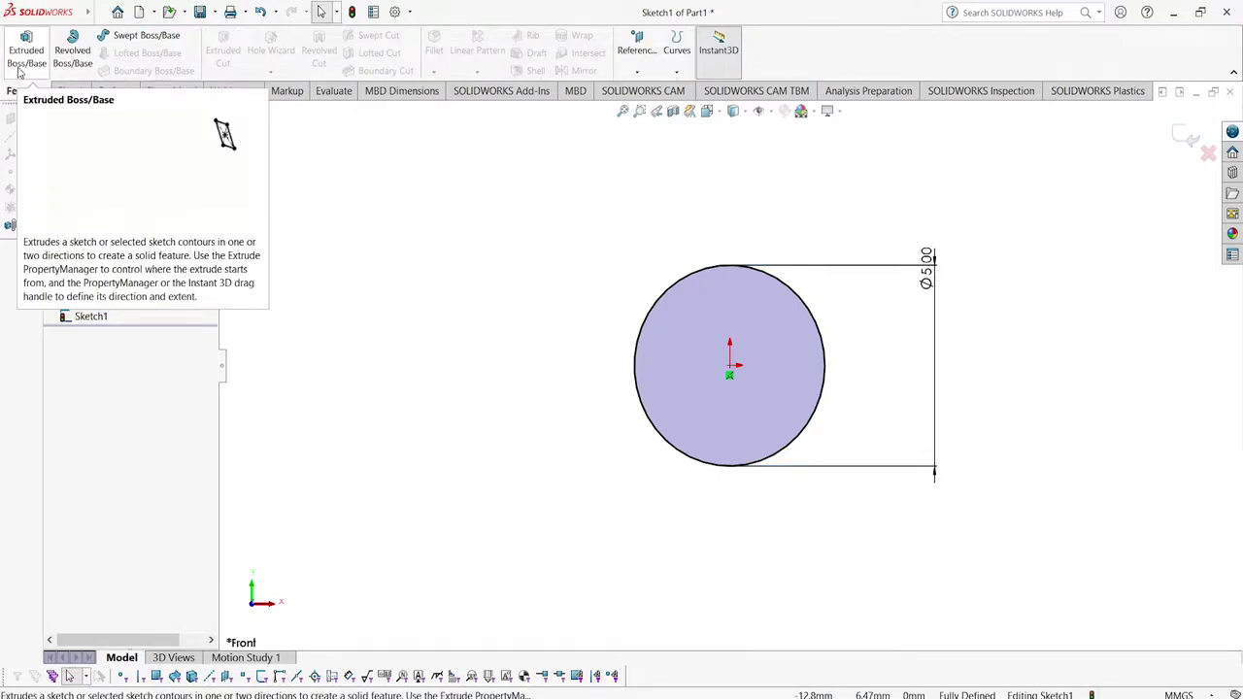
{"action": "left_click", "coordinate": [16, 68]}
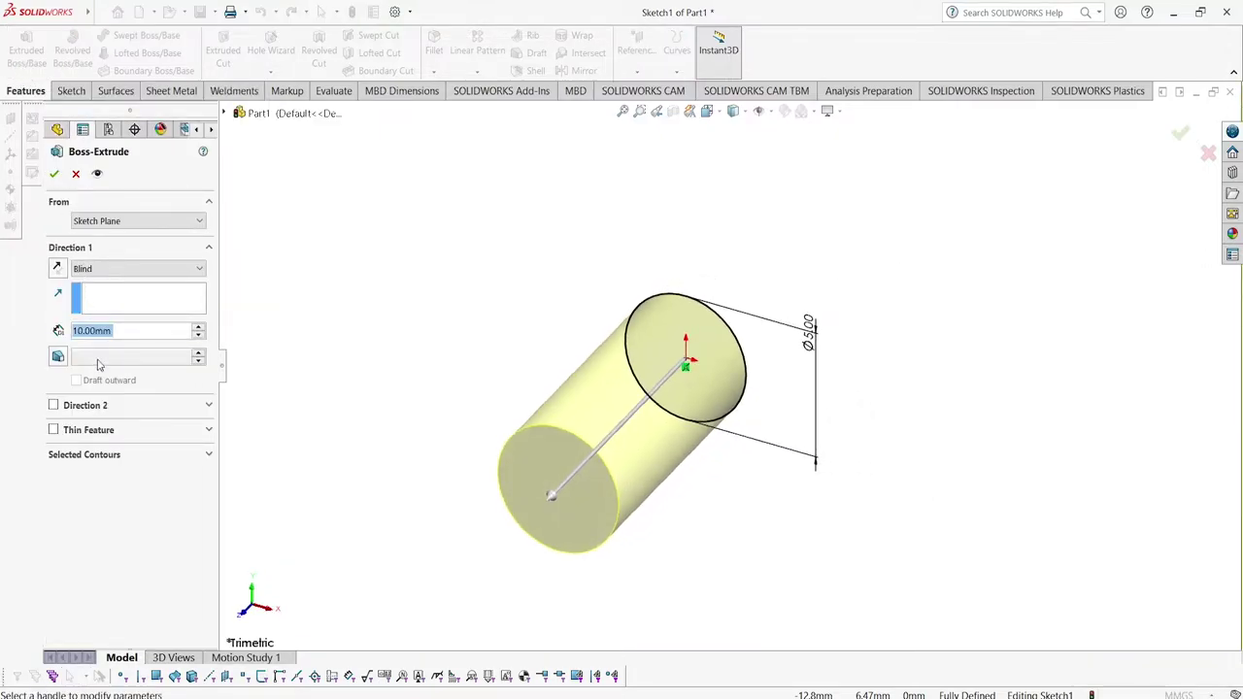
{"action": "type", "text": "40"}
{"action": "key", "text": "Return"}
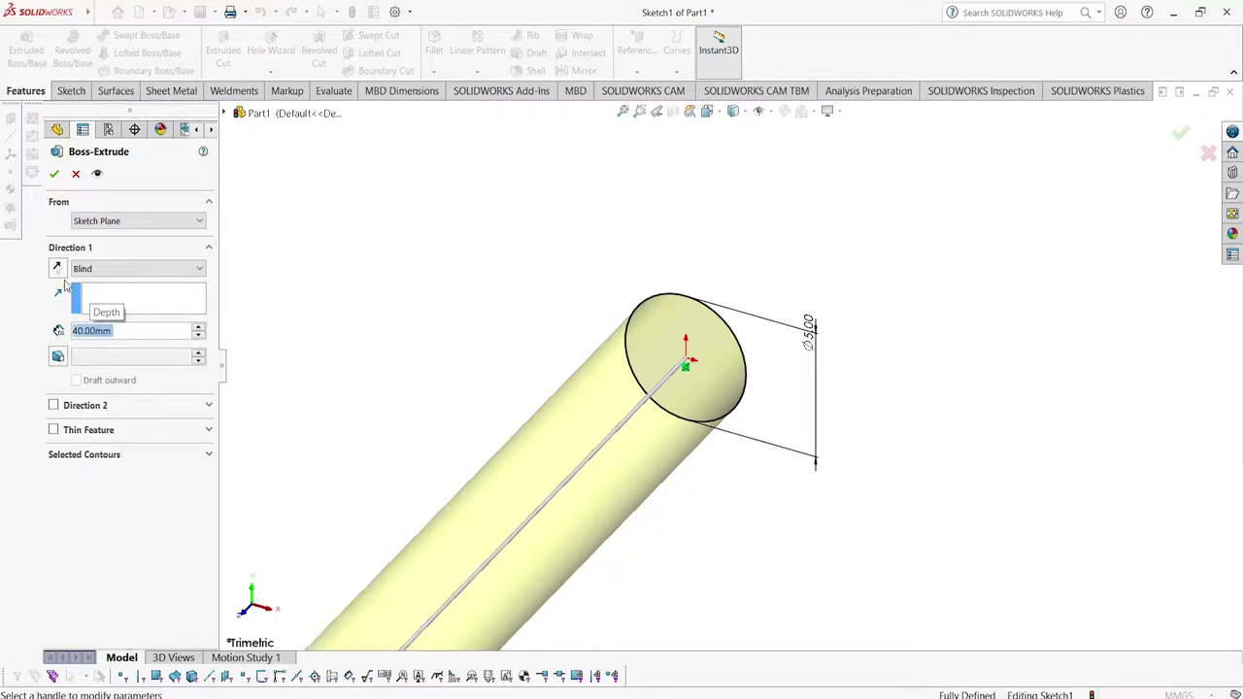
{"action": "left_click", "coordinate": [55, 172]}
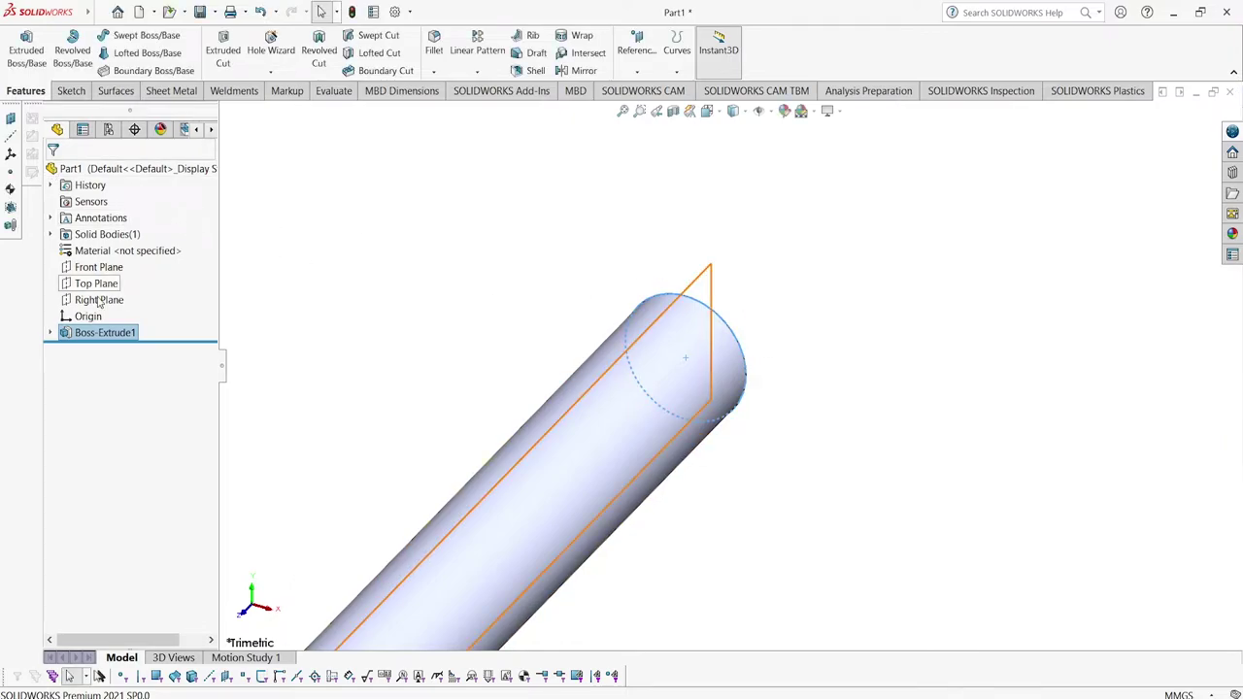
- Sketch a centre rectangle at the shaft end on the Right Plane
{"action": "right_click", "coordinate": [95, 300]}
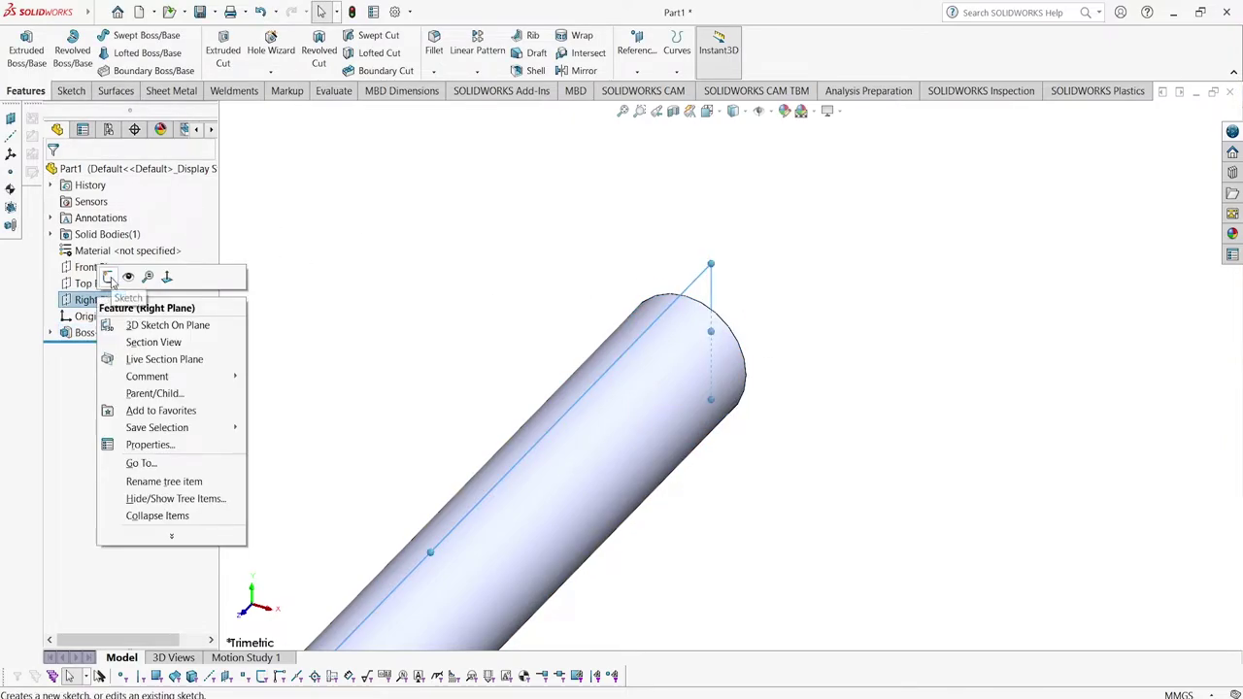
{"action": "left_click", "coordinate": [108, 277]}
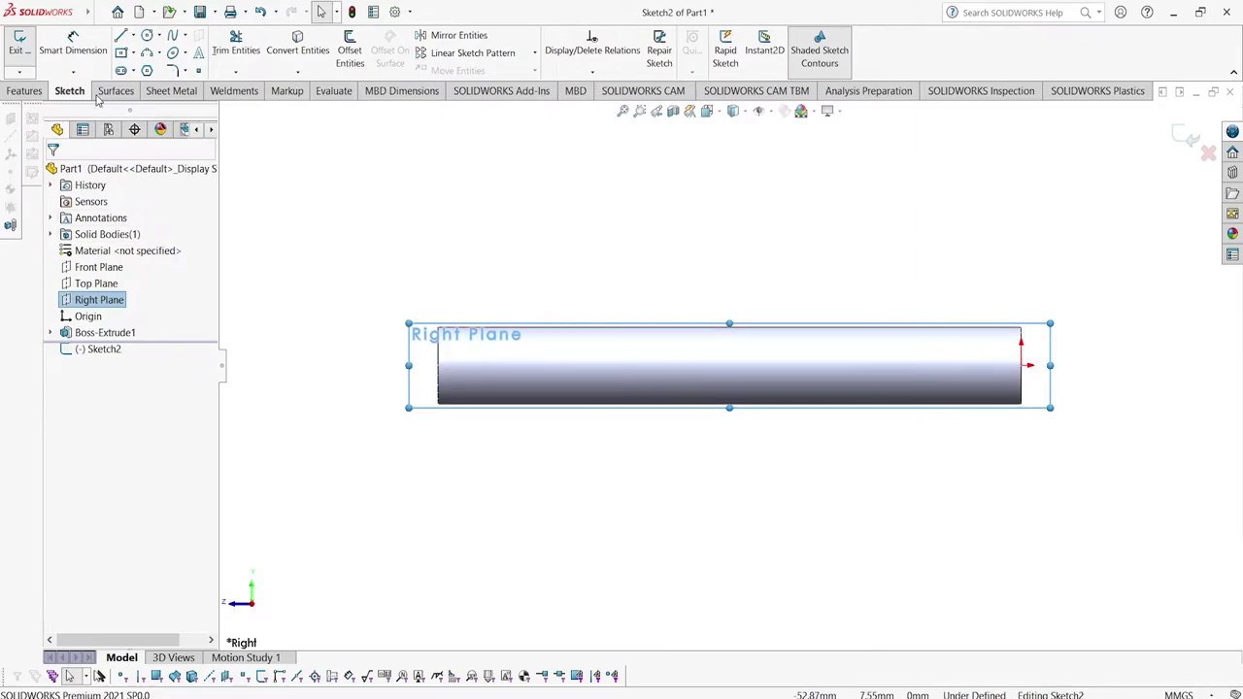
{"action": "left_click", "coordinate": [134, 54]}
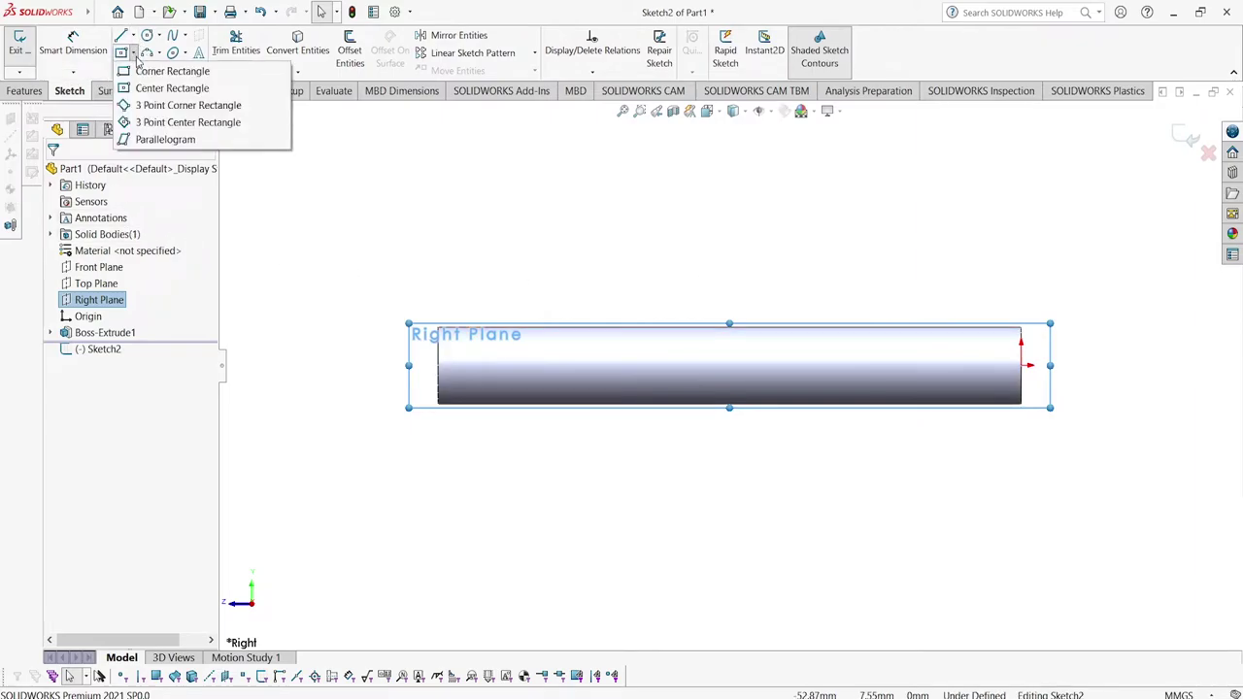
{"action": "left_click", "coordinate": [141, 88]}
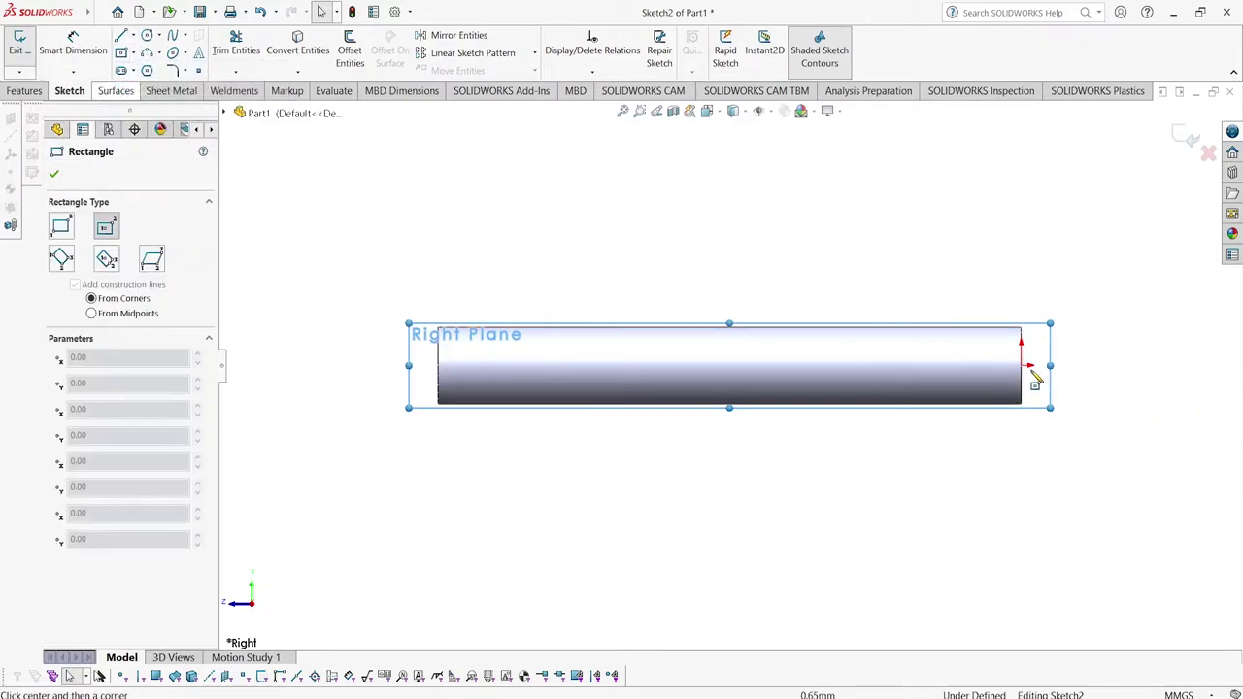
{"action": "left_click", "coordinate": [1022, 366]}
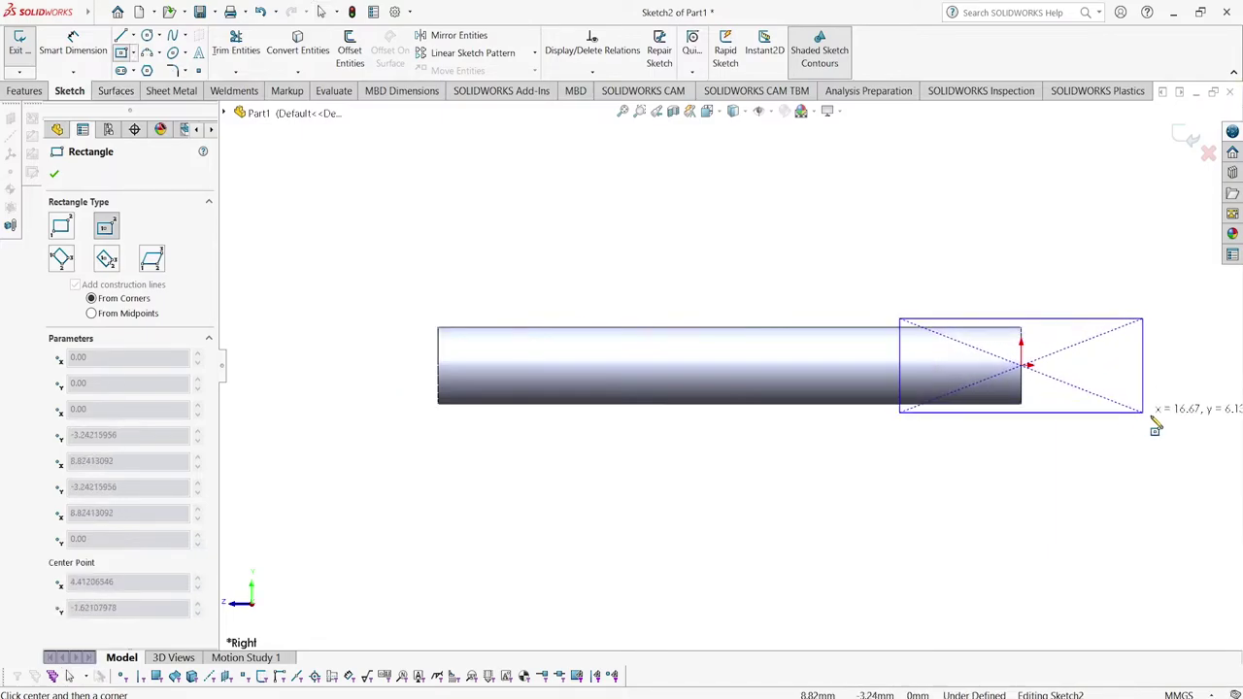
{"action": "left_click", "coordinate": [1181, 461]}
{"action": "right_click", "coordinate": [666, 242]}
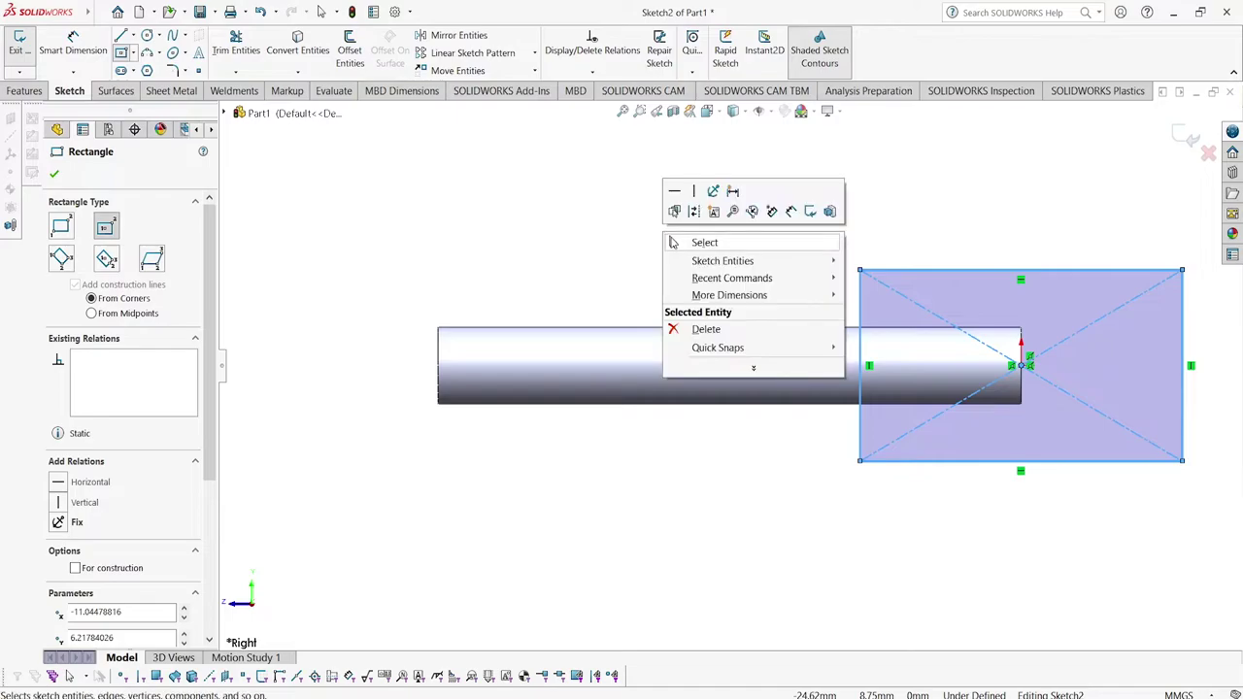
{"action": "left_click", "coordinate": [684, 242]}
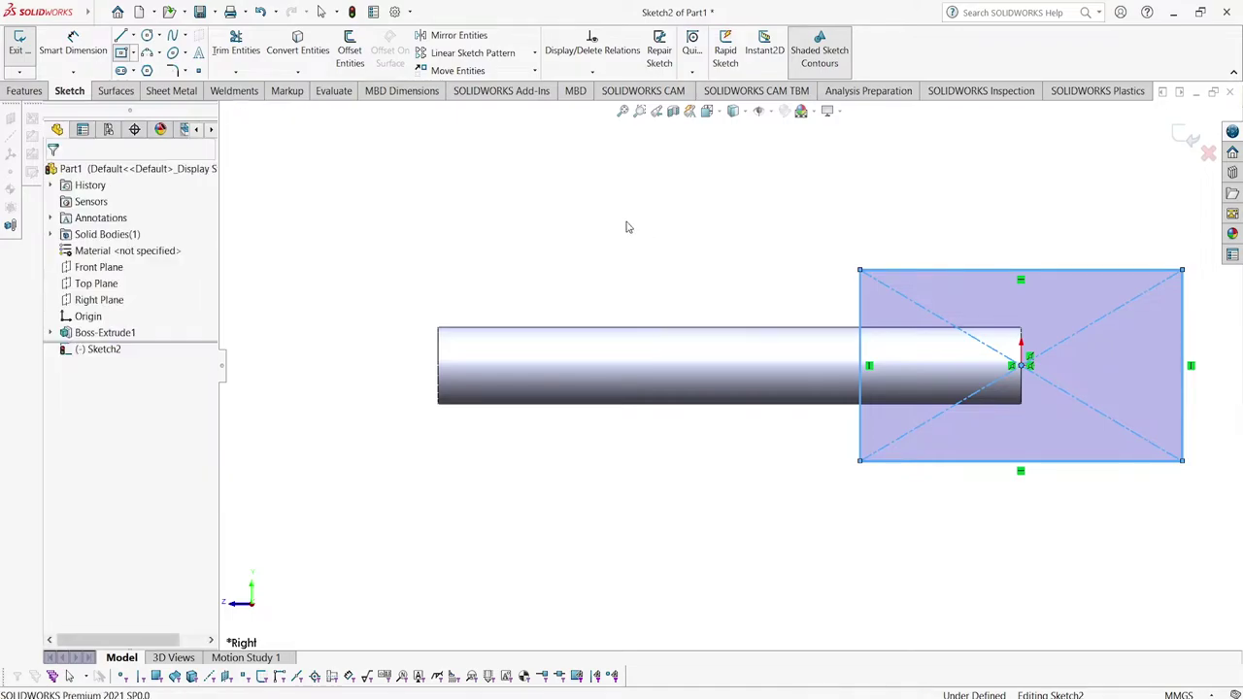
- Draw a horizontal centreline from the shaft tip toward the right
{"action": "left_click", "coordinate": [132, 39]}
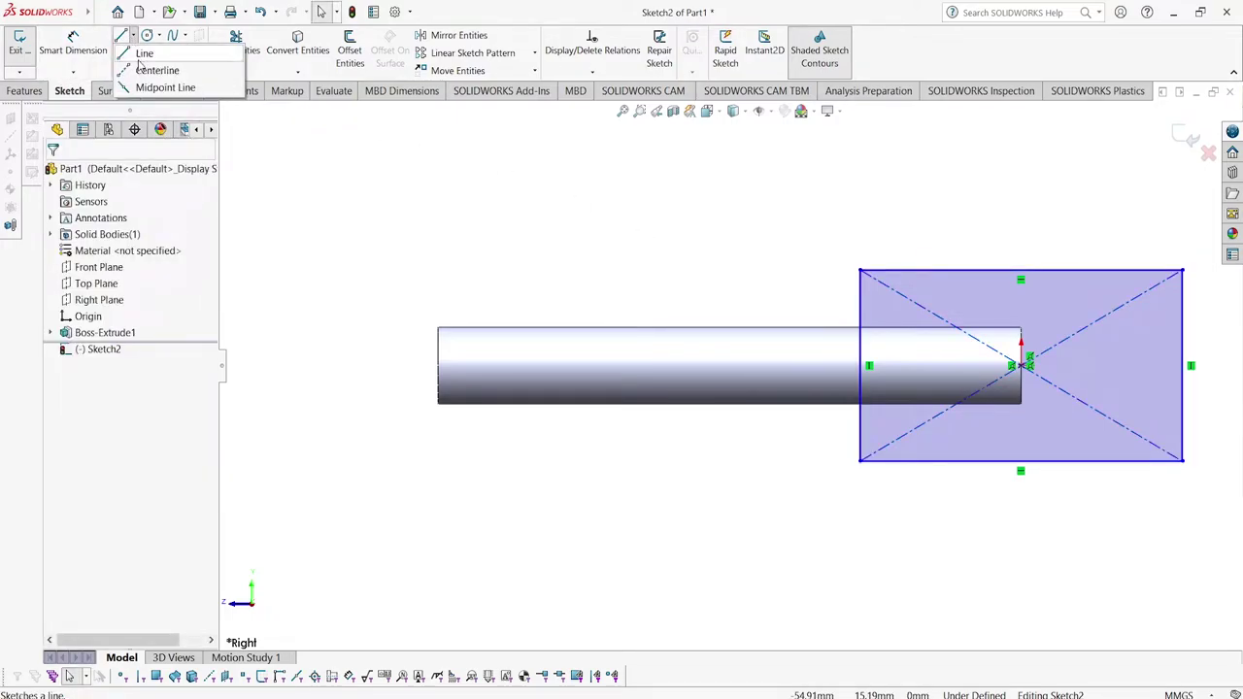
{"action": "left_click", "coordinate": [154, 70]}
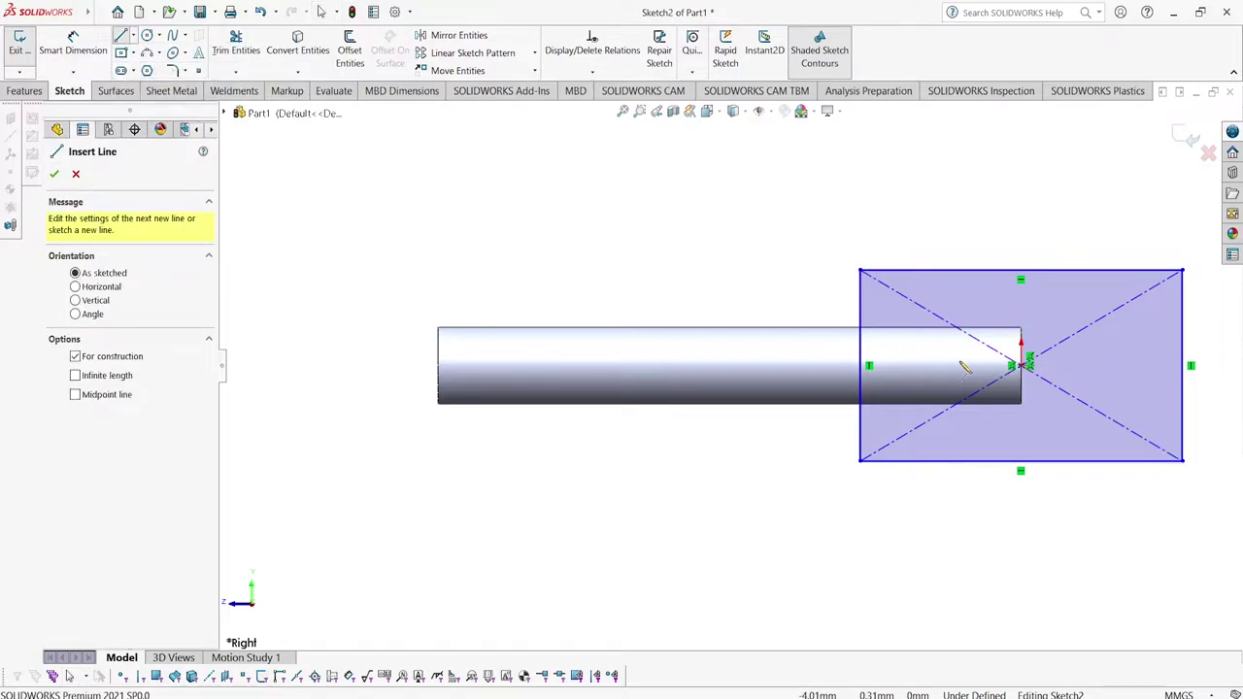
{"action": "left_click", "coordinate": [903, 365]}
{"action": "left_click", "coordinate": [1016, 365]}
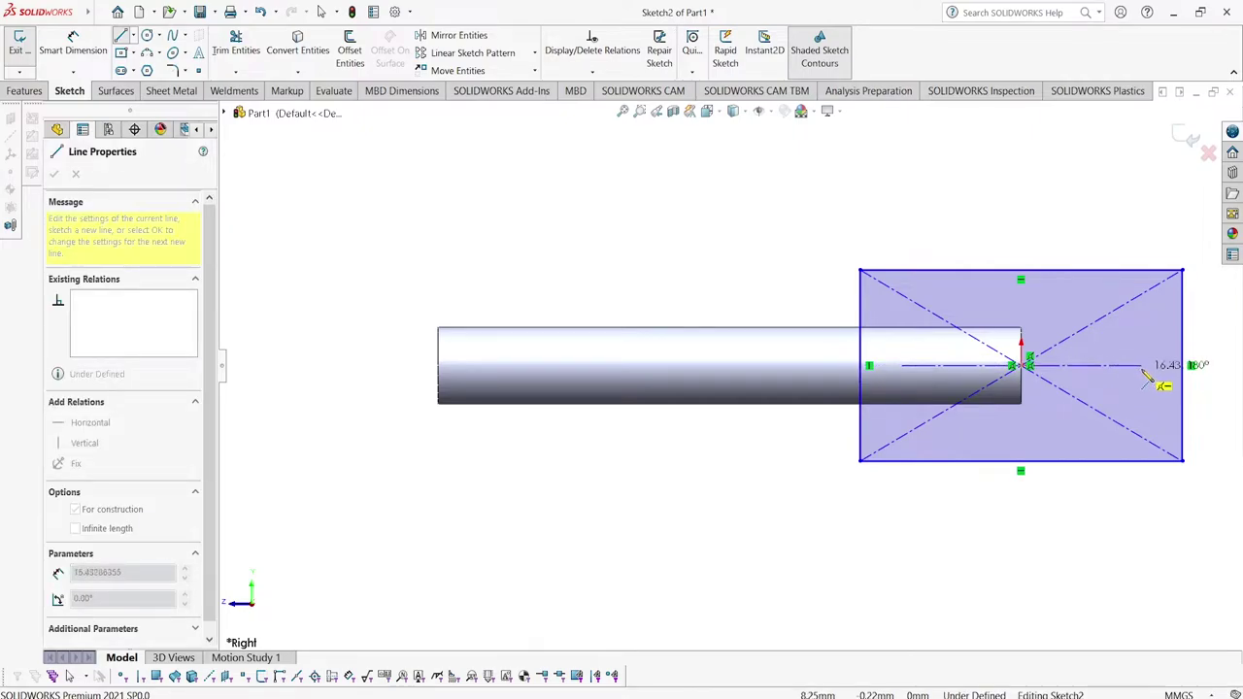
{"action": "left_click", "coordinate": [1142, 370]}
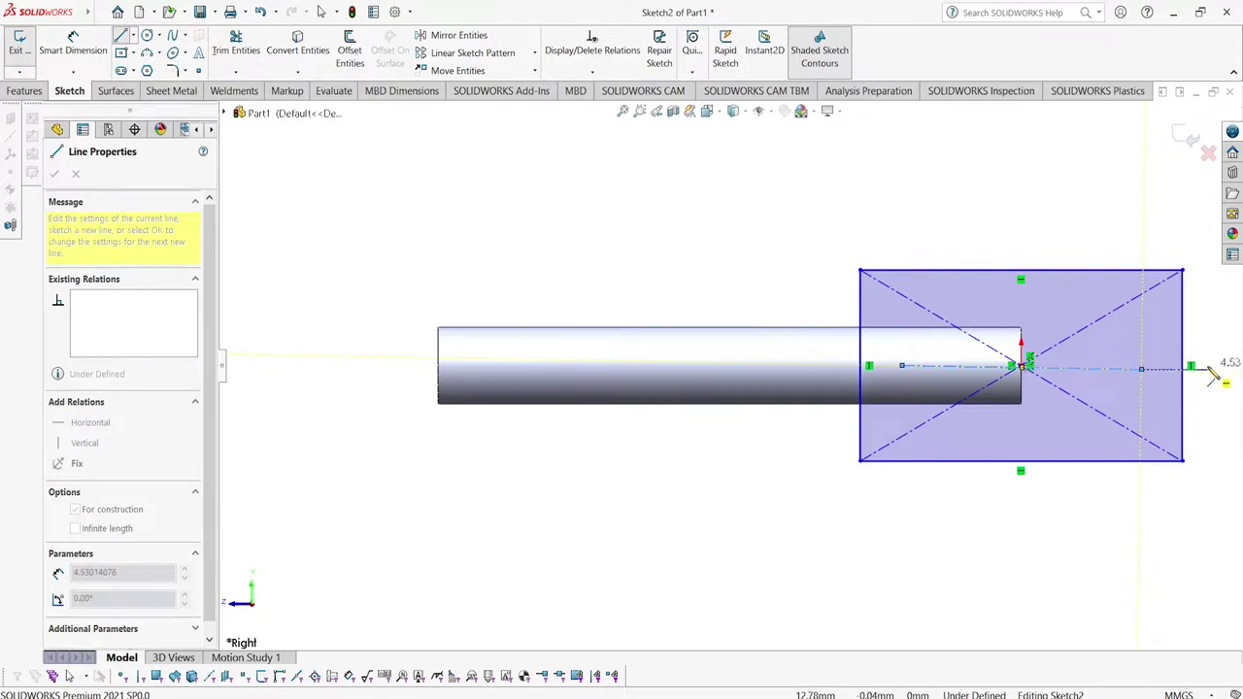
{"action": "key", "text": "Escape"}
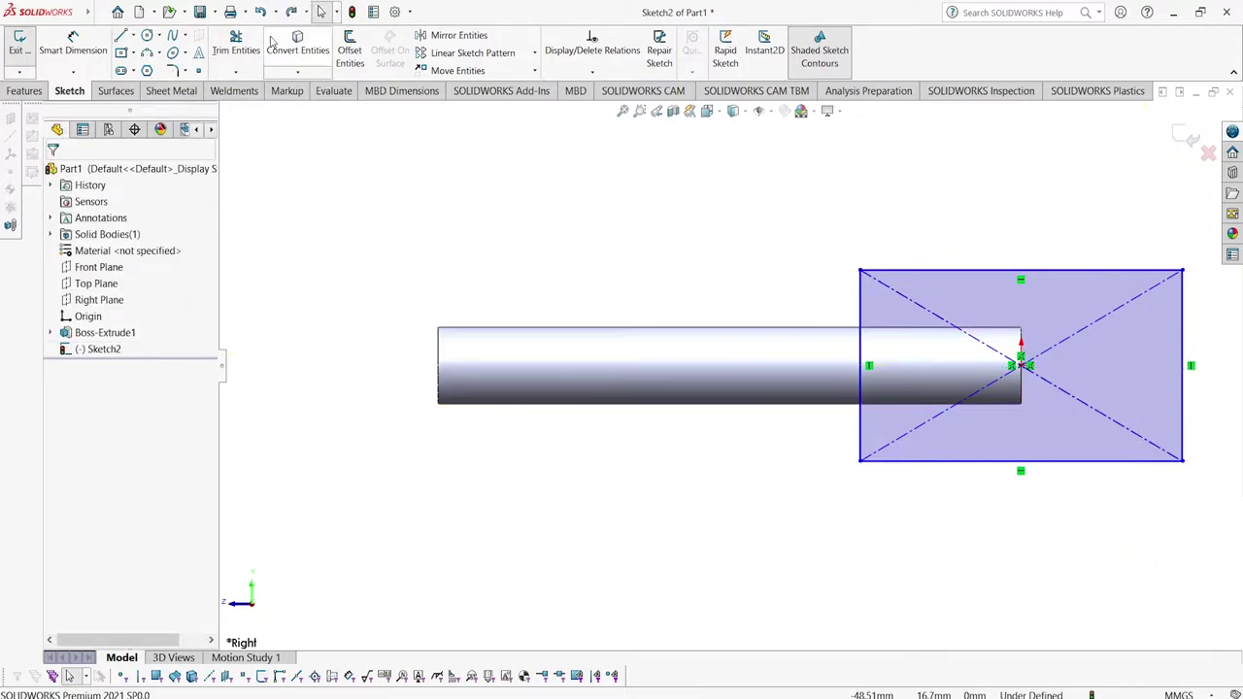
- Draw a horizontal centreline through the rectangle's centre along the shaft axis
{"action": "left_click", "coordinate": [135, 36]}
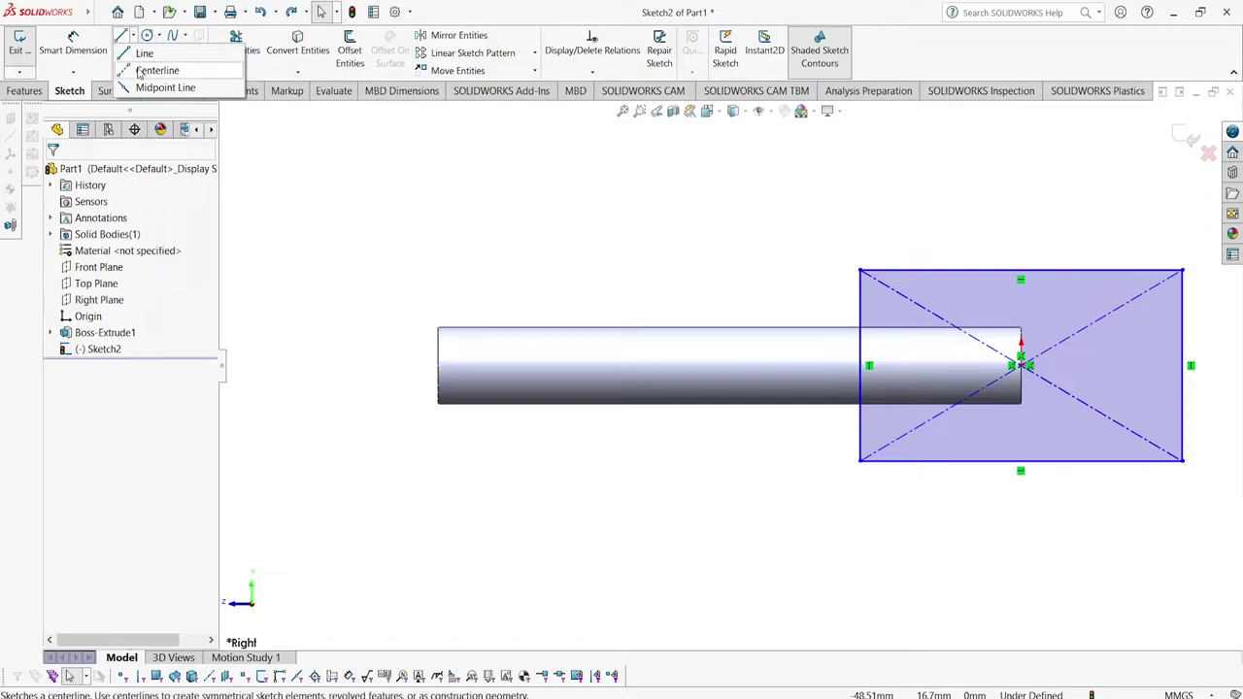
{"action": "left_click", "coordinate": [147, 69]}
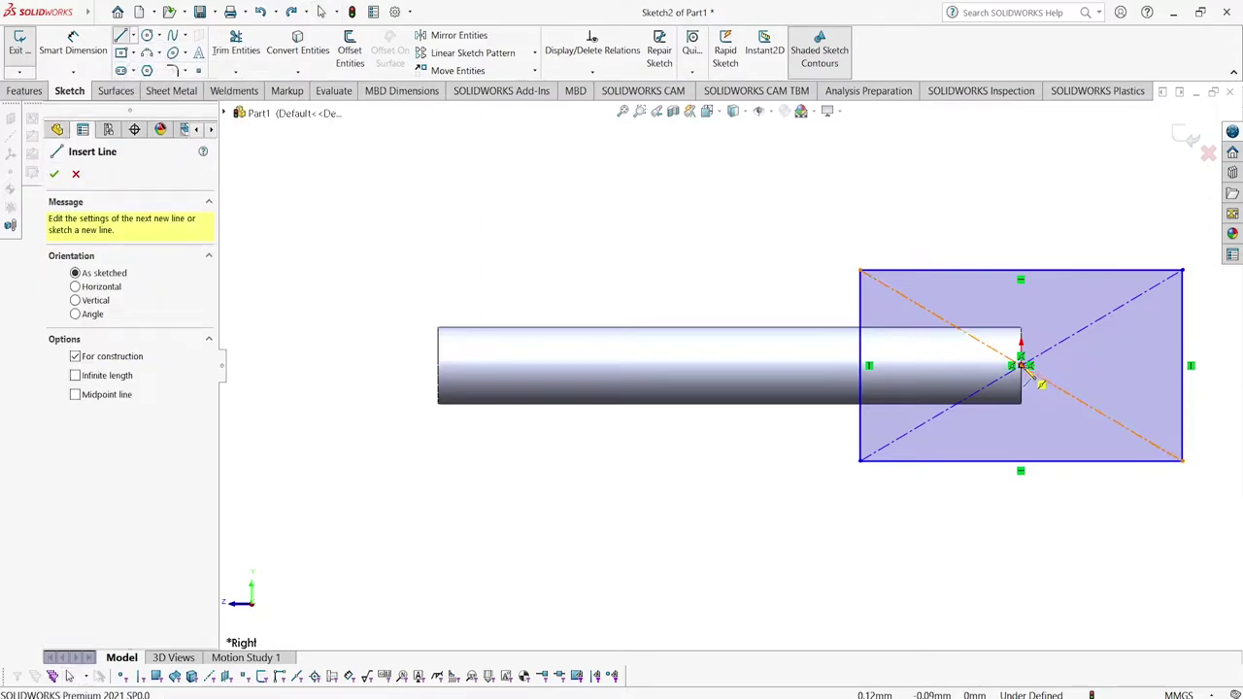
{"action": "left_click", "coordinate": [1020, 366]}
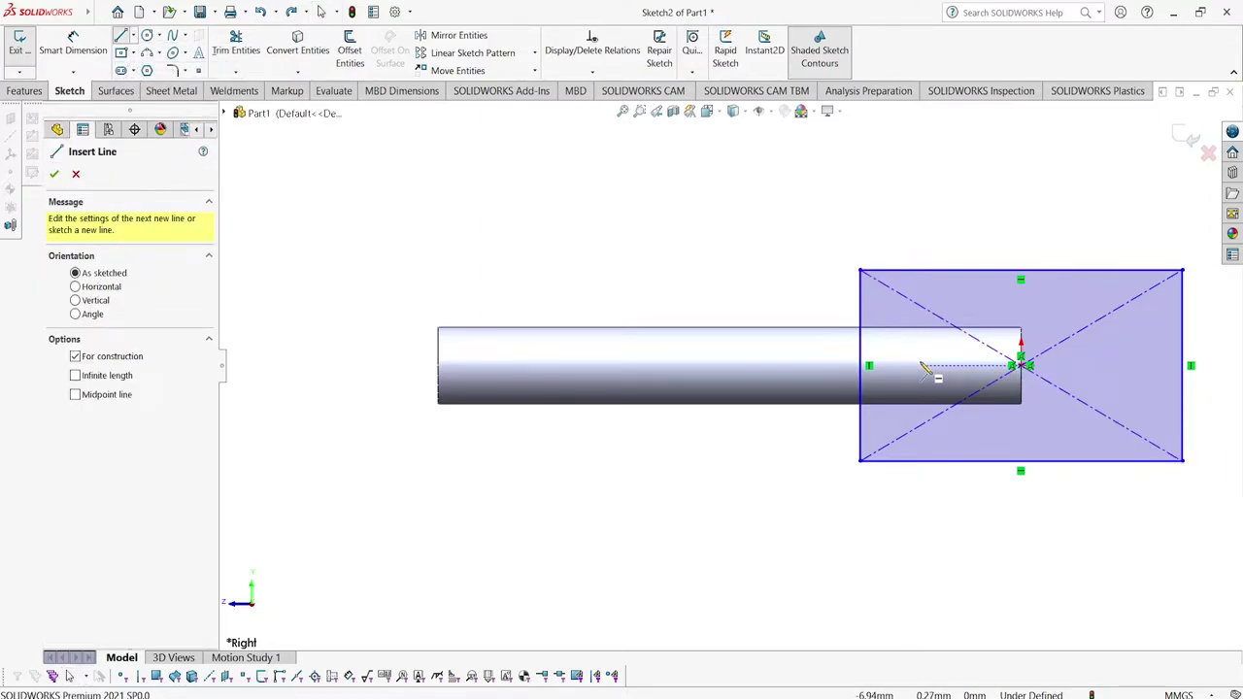
{"action": "left_click", "coordinate": [922, 367]}
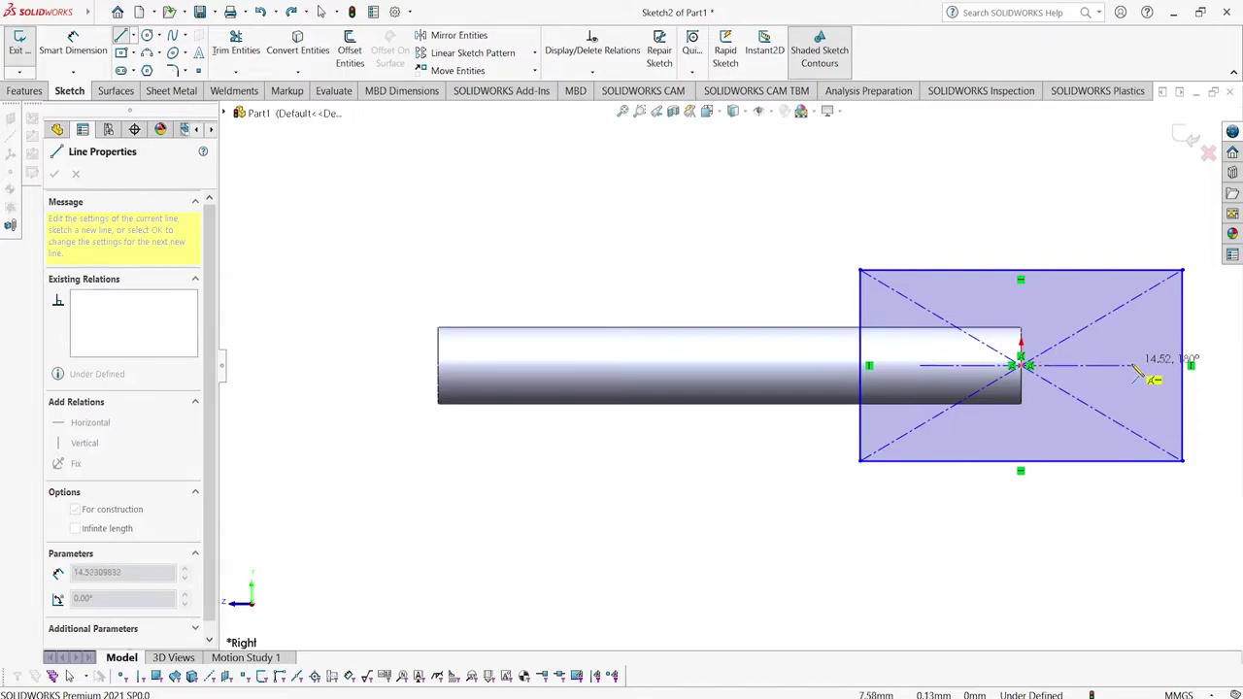
{"action": "left_click", "coordinate": [1133, 366]}
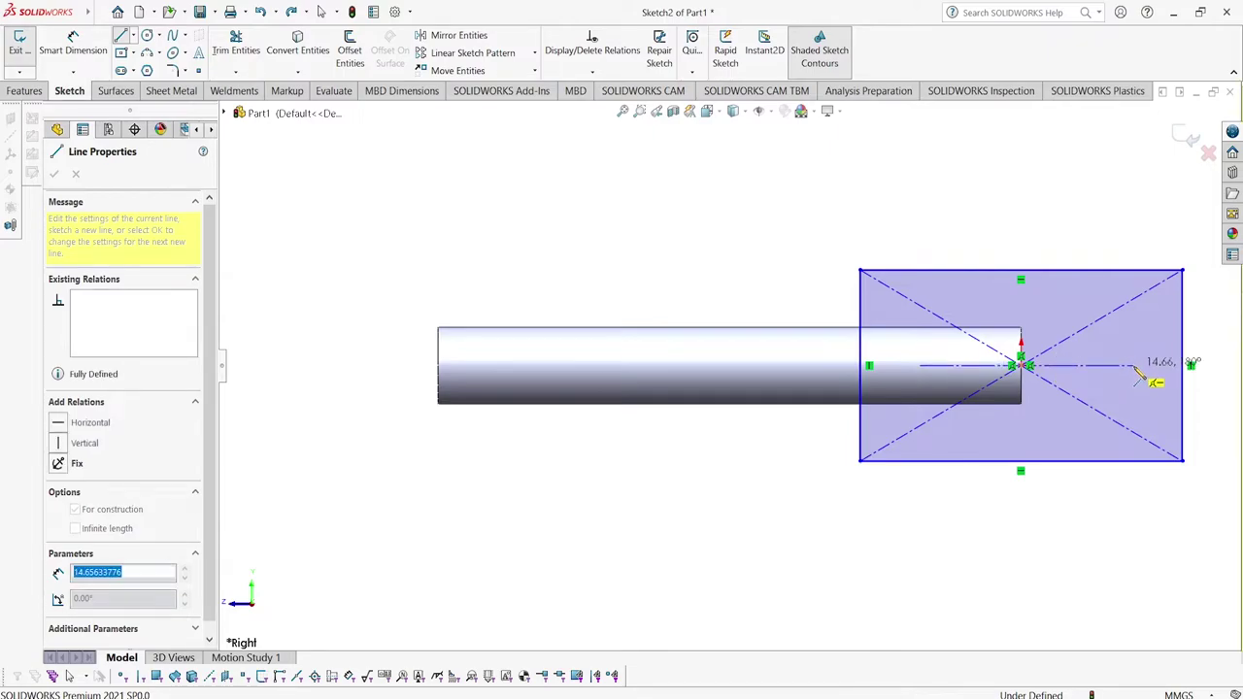
{"action": "right_click", "coordinate": [753, 297]}
{"action": "left_click", "coordinate": [763, 296]}
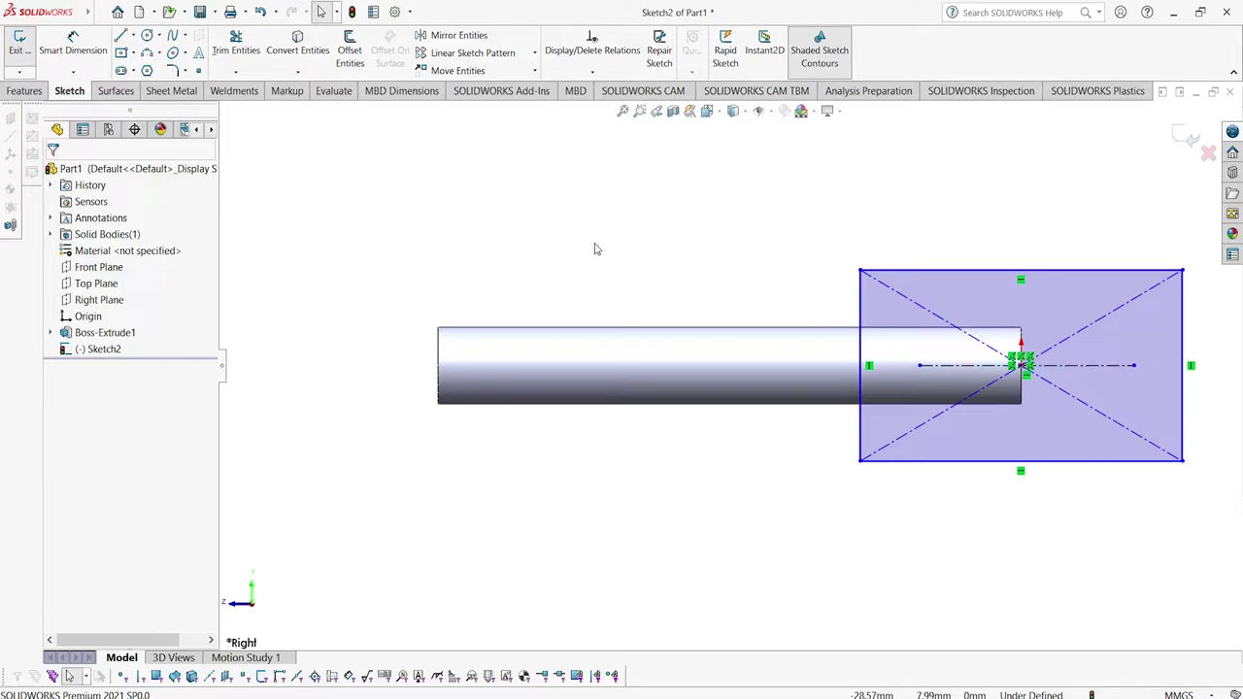
{"action": "left_click", "coordinate": [135, 38]}
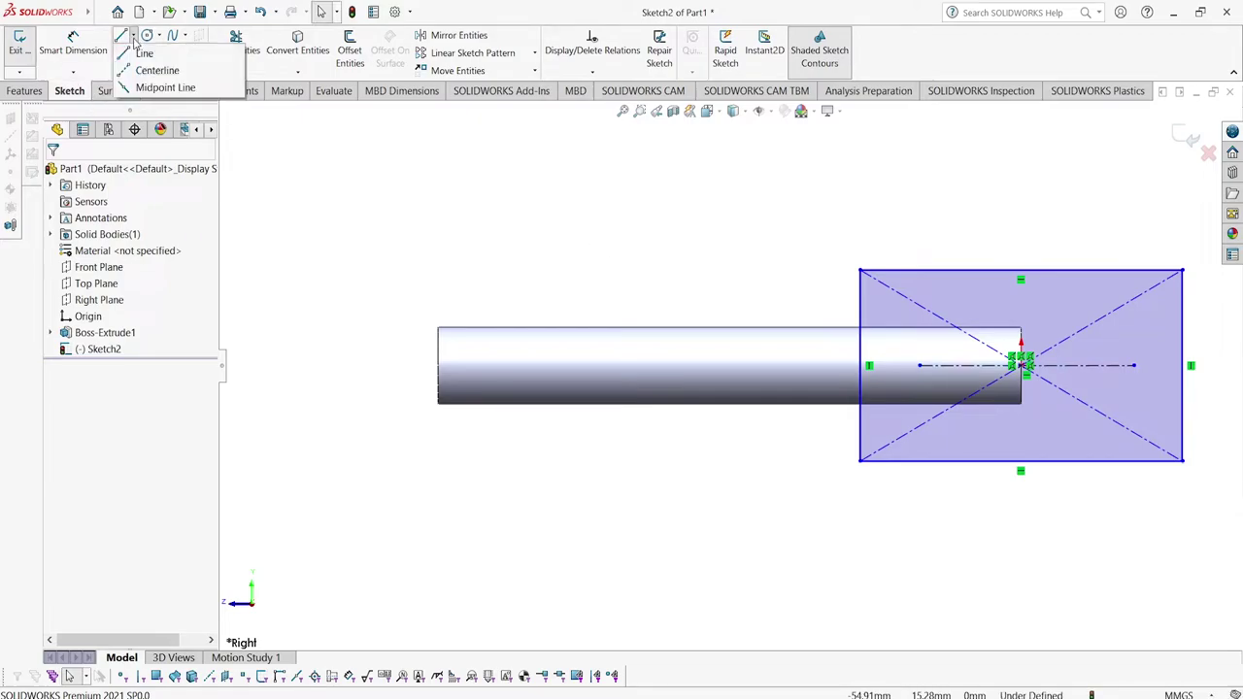
- Draw a three-point arc from just above the axis at the tip to the shaft's top edge
{"action": "left_click", "coordinate": [159, 53]}
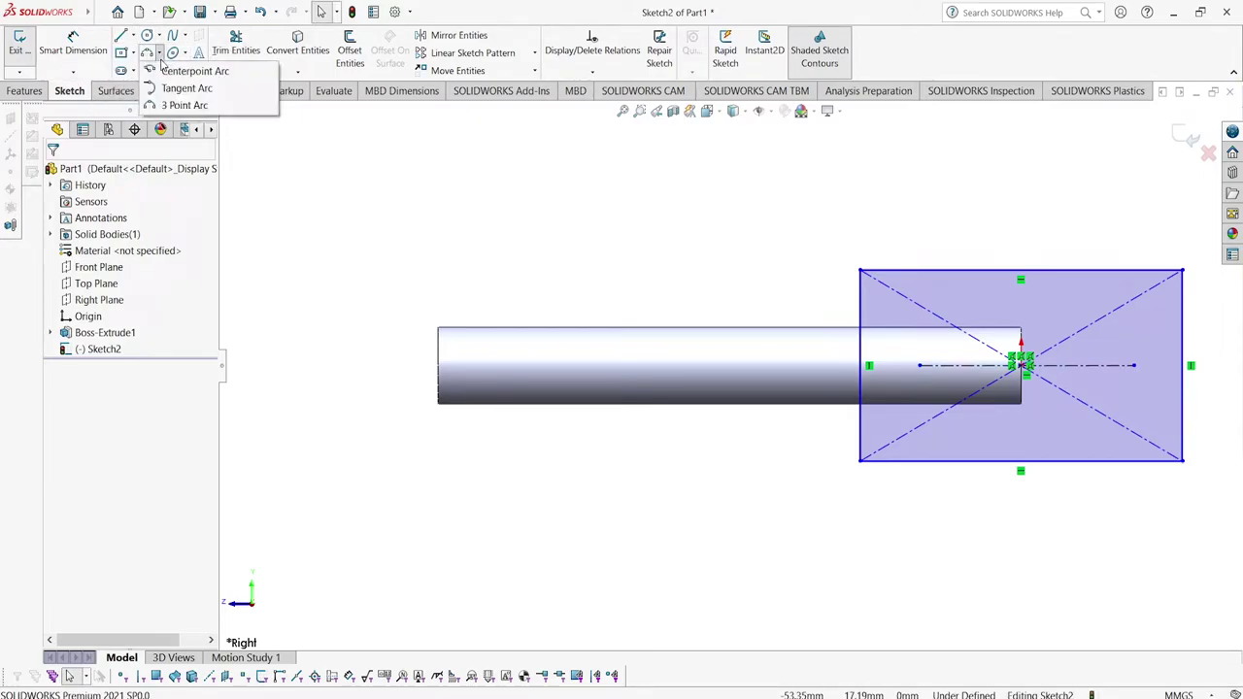
{"action": "left_click", "coordinate": [153, 104]}
{"action": "scroll", "coordinate": [971, 378], "scroll_direction": "down", "scroll_amount": 3}
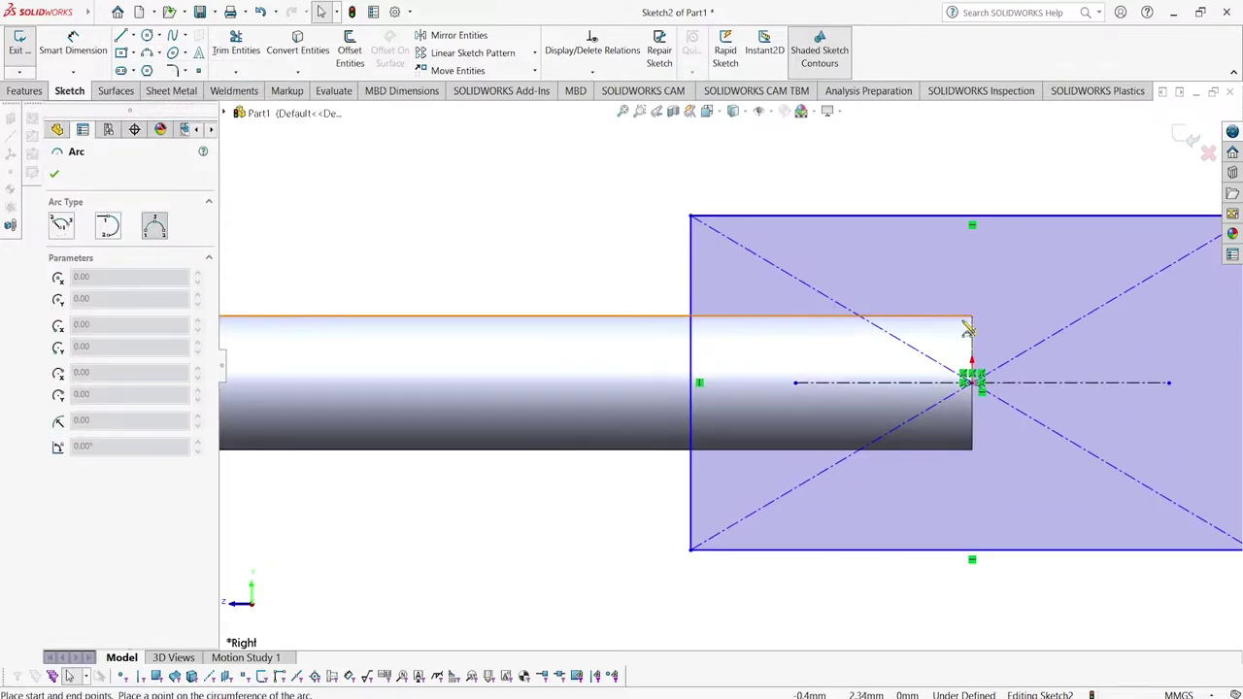
{"action": "scroll", "coordinate": [957, 403], "scroll_direction": "down", "scroll_amount": 2}
{"action": "scroll", "coordinate": [954, 400], "scroll_direction": "down", "scroll_amount": 2}
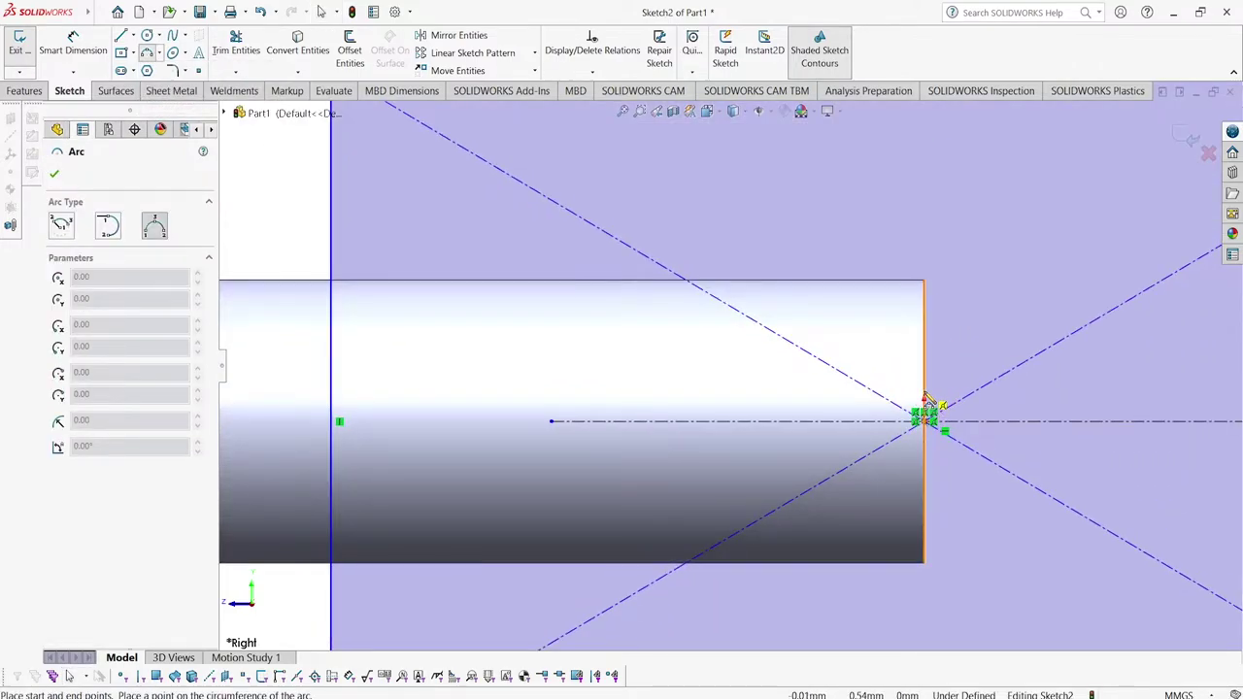
{"action": "left_click", "coordinate": [925, 398]}
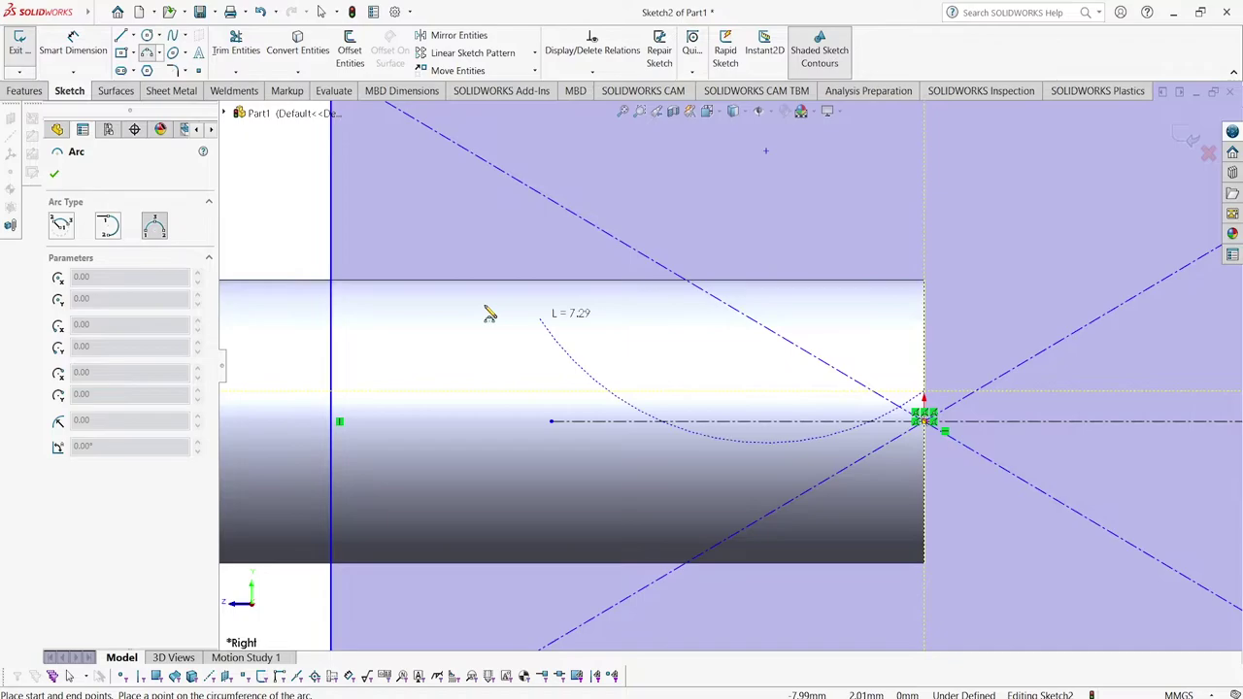
{"action": "left_click", "coordinate": [333, 287]}
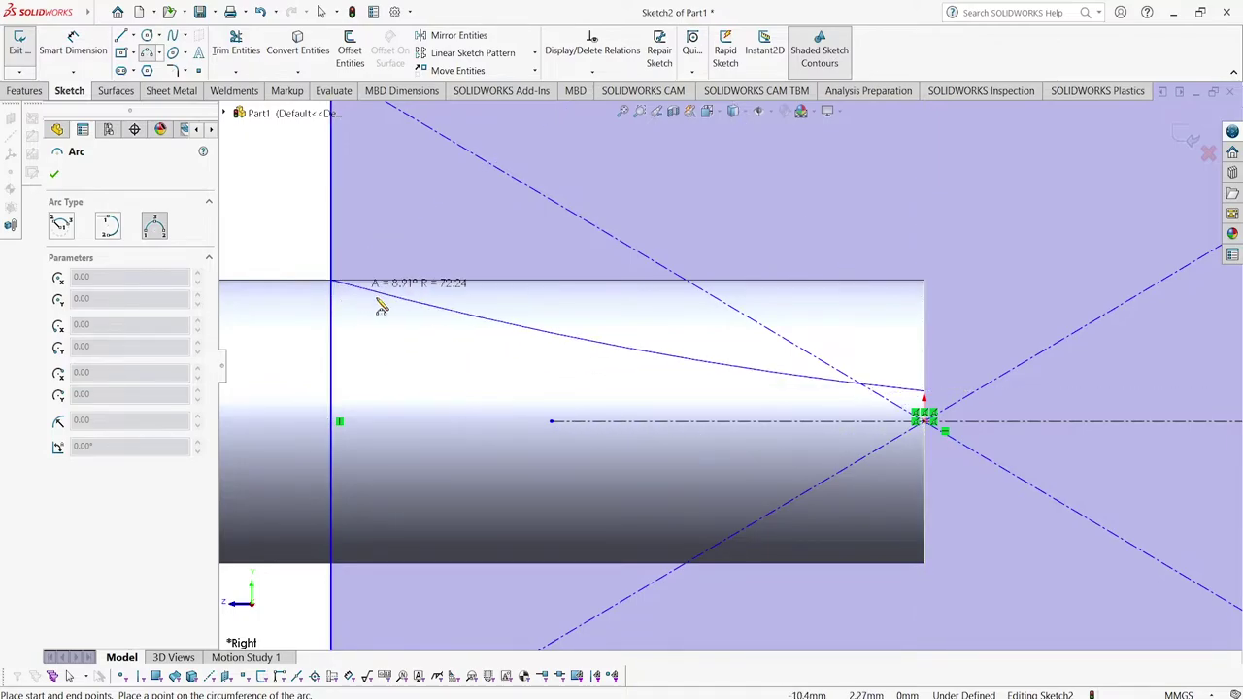
{"action": "left_click", "coordinate": [636, 371]}
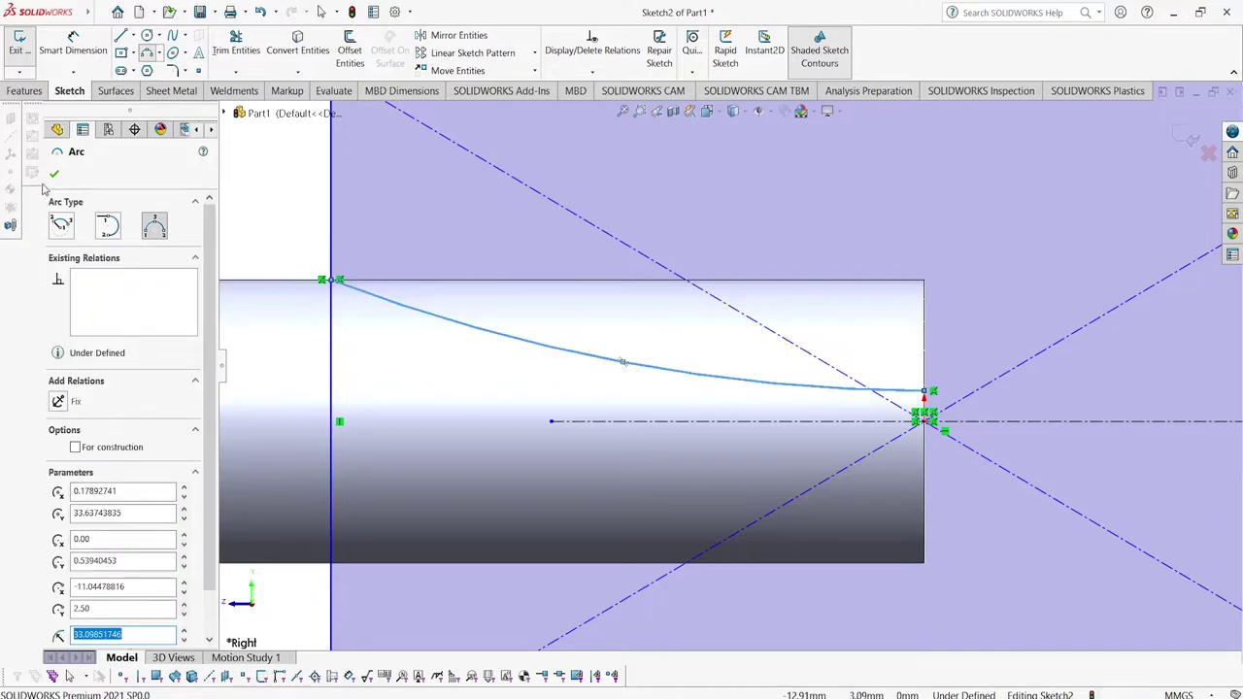
{"action": "key", "text": "Escape"}
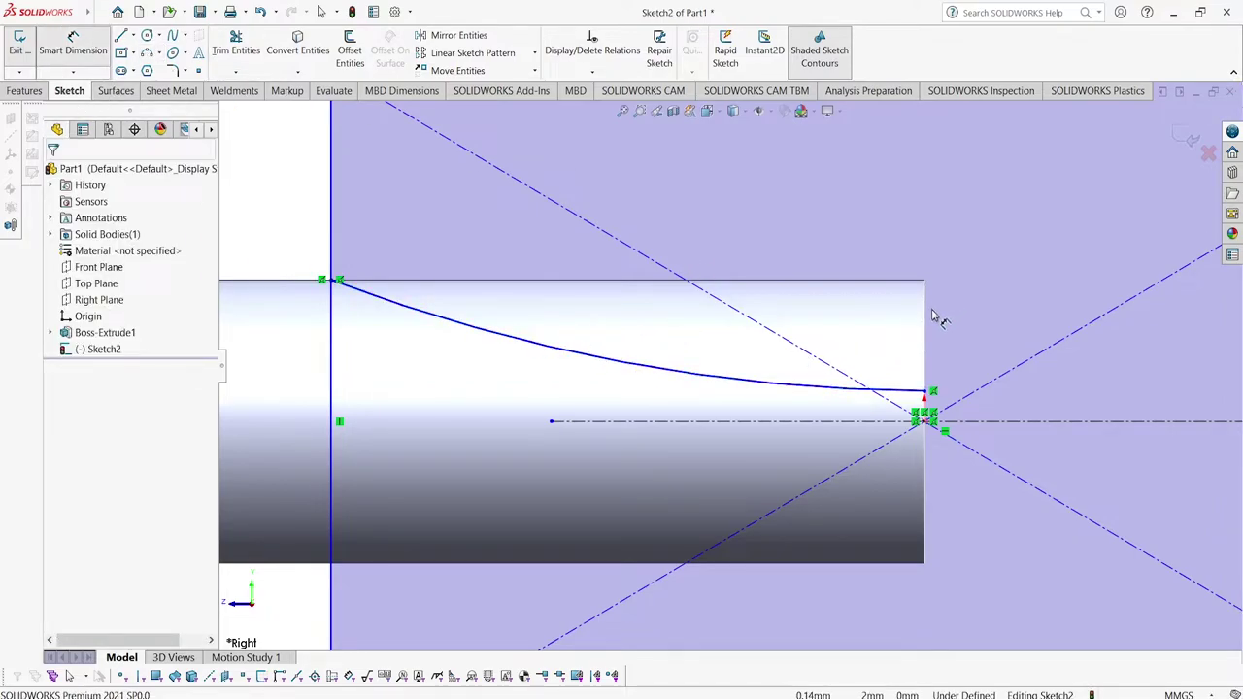
- Dimension the arc's tip endpoint 2 mm below the shaft's top edge
{"action": "left_click", "coordinate": [925, 392]}
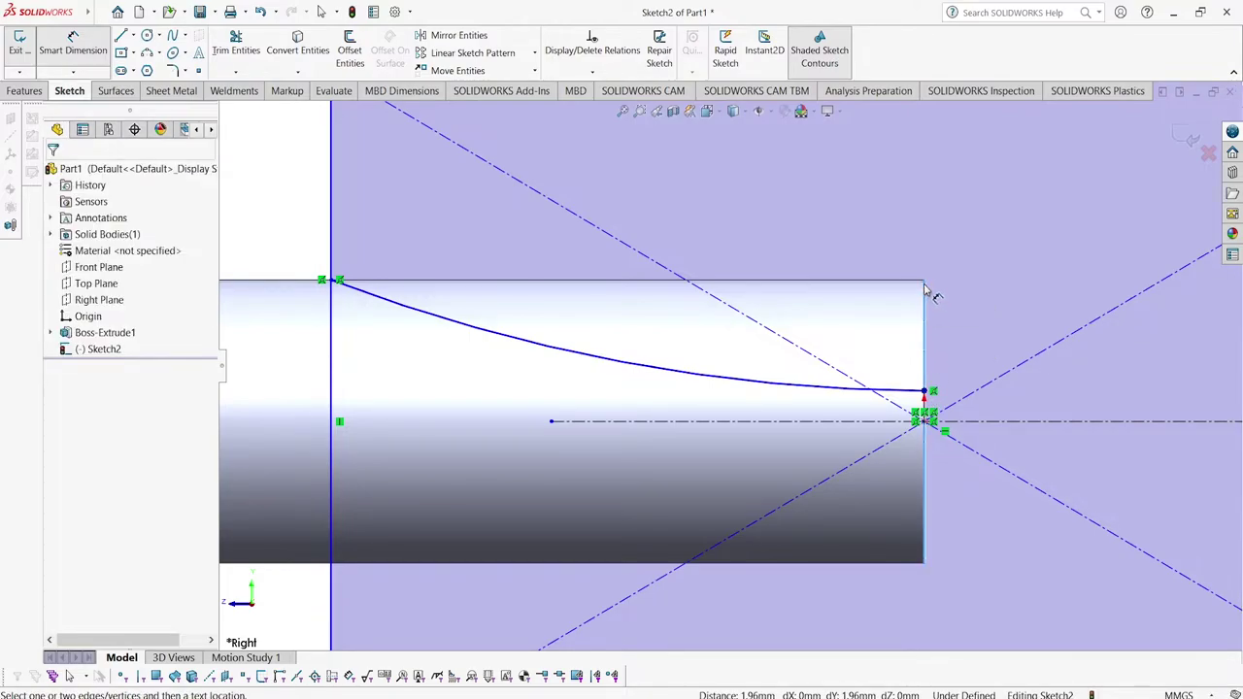
{"action": "left_click", "coordinate": [924, 289]}
{"action": "left_click", "coordinate": [879, 288]}
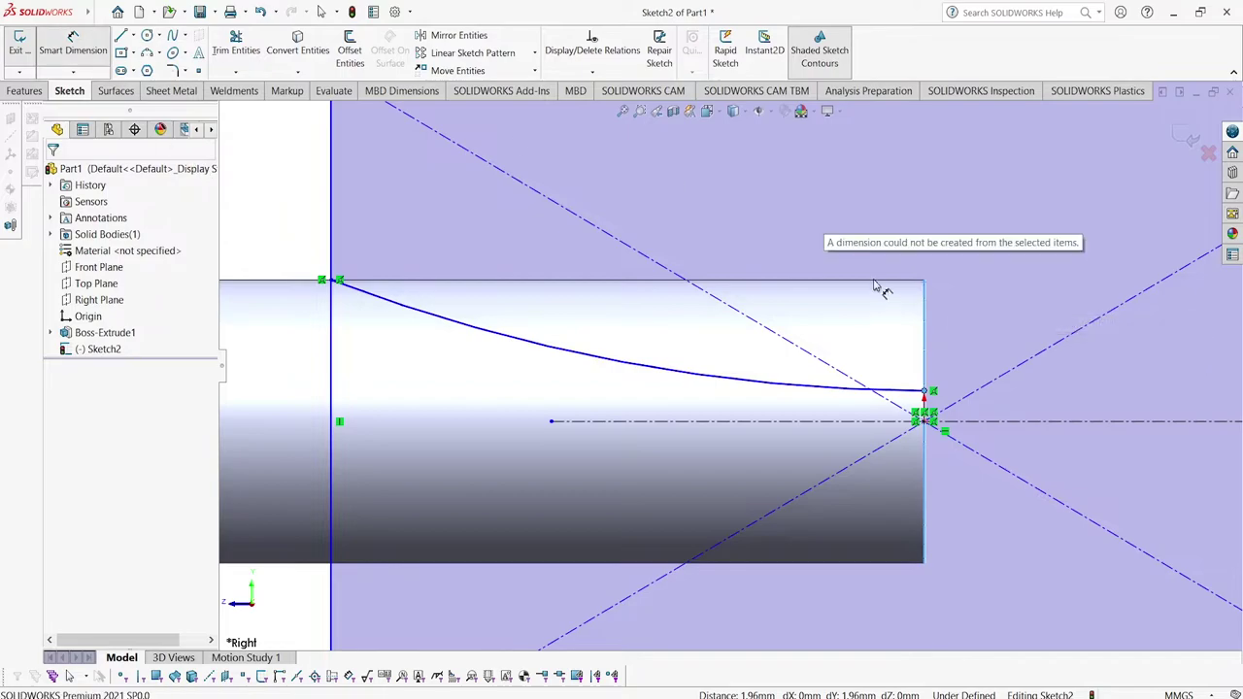
{"action": "left_click", "coordinate": [925, 282]}
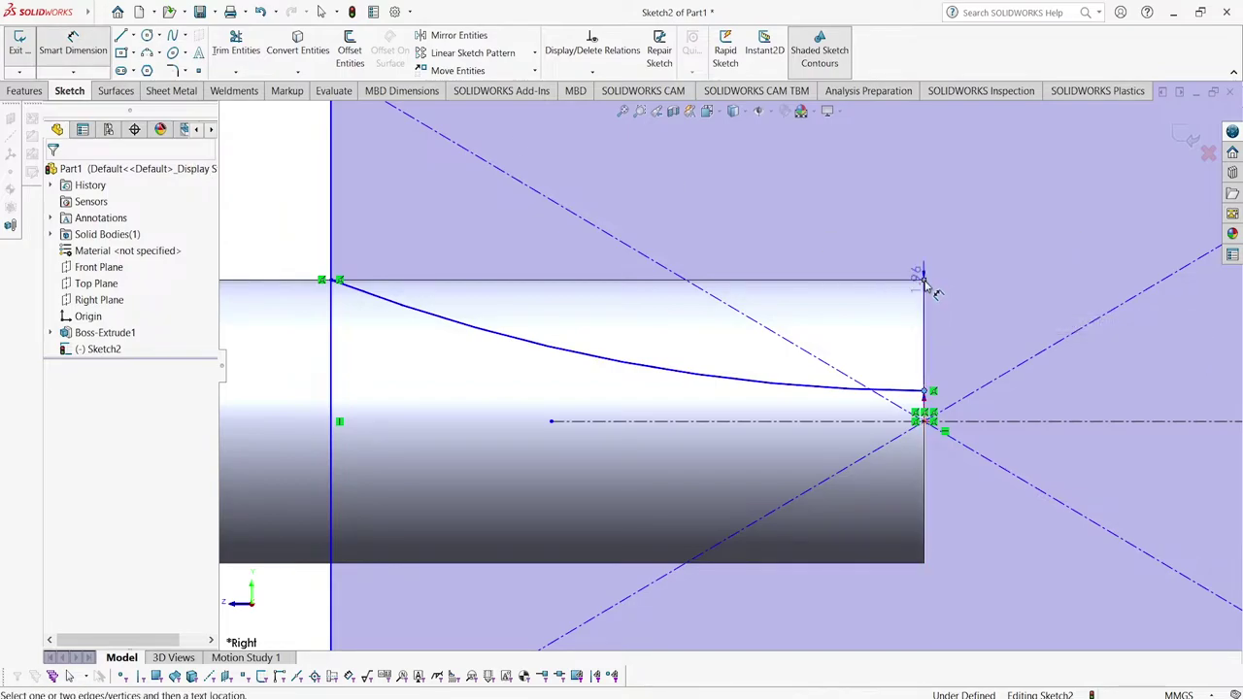
{"action": "left_click", "coordinate": [1035, 333]}
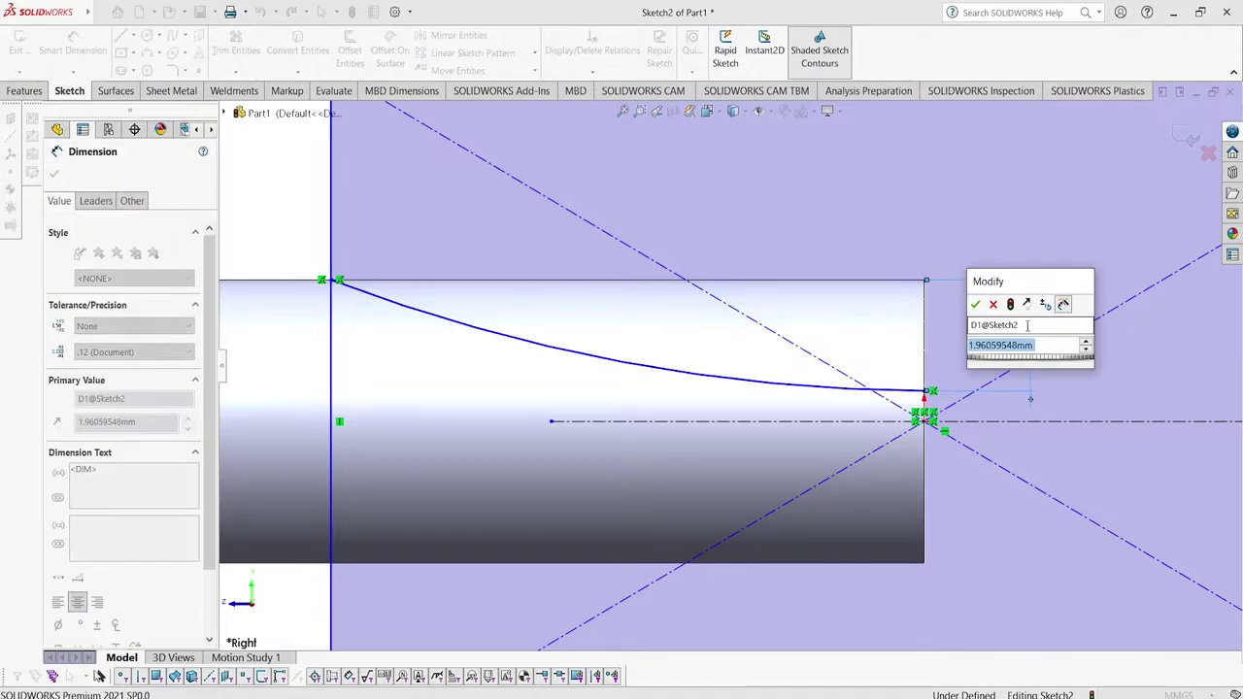
{"action": "type", "text": "=2"}
{"action": "key", "text": "Return"}
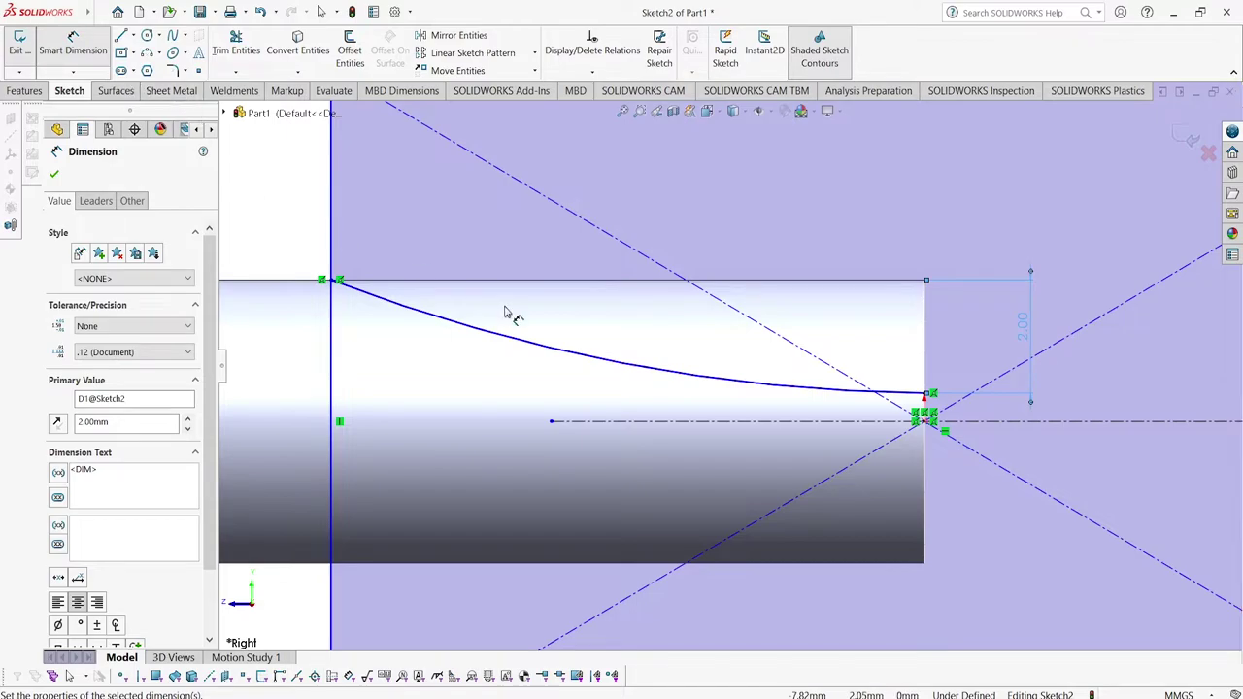
- Set the arc's radius dimension to R34 mm
{"action": "left_click", "coordinate": [544, 342]}
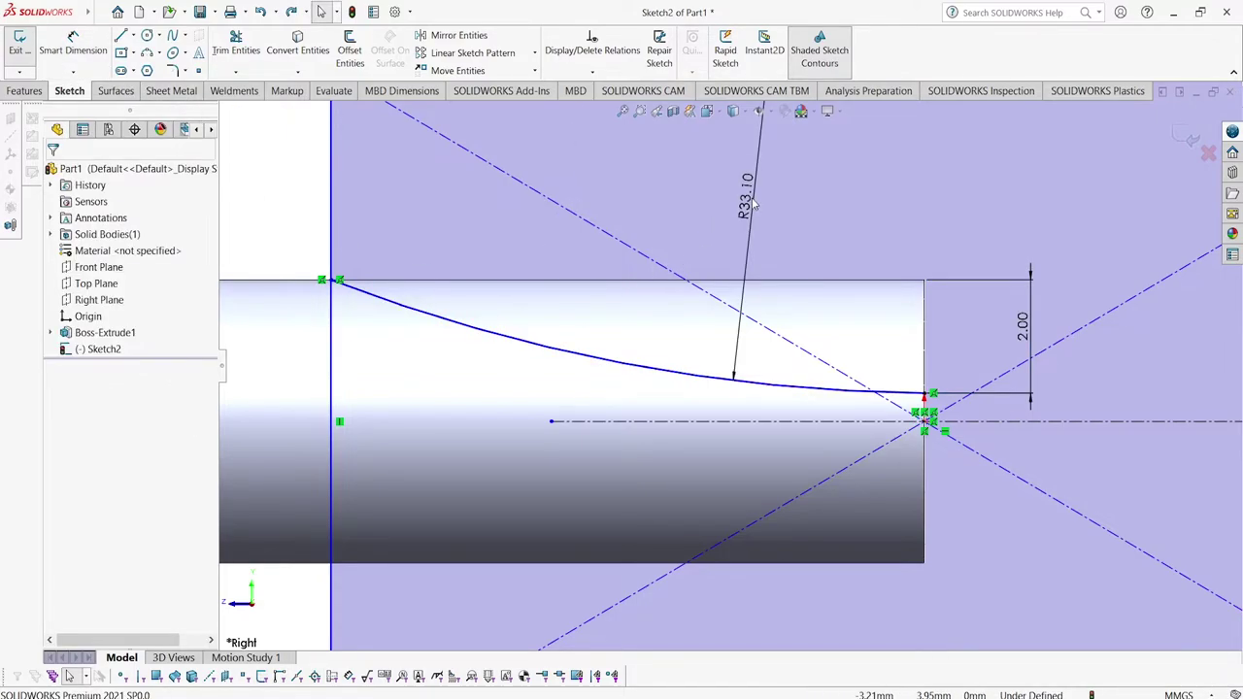
{"action": "left_click", "coordinate": [754, 206]}
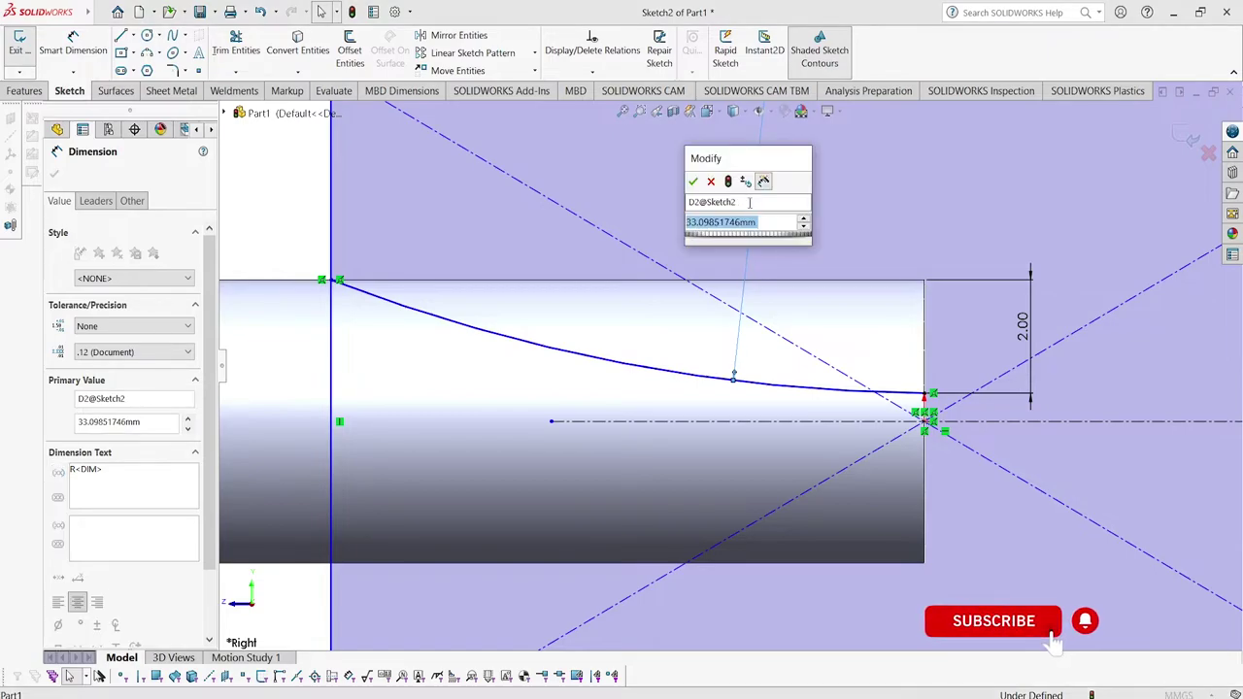
{"action": "double_click", "coordinate": [748, 202]}
{"action": "type", "text": "="}
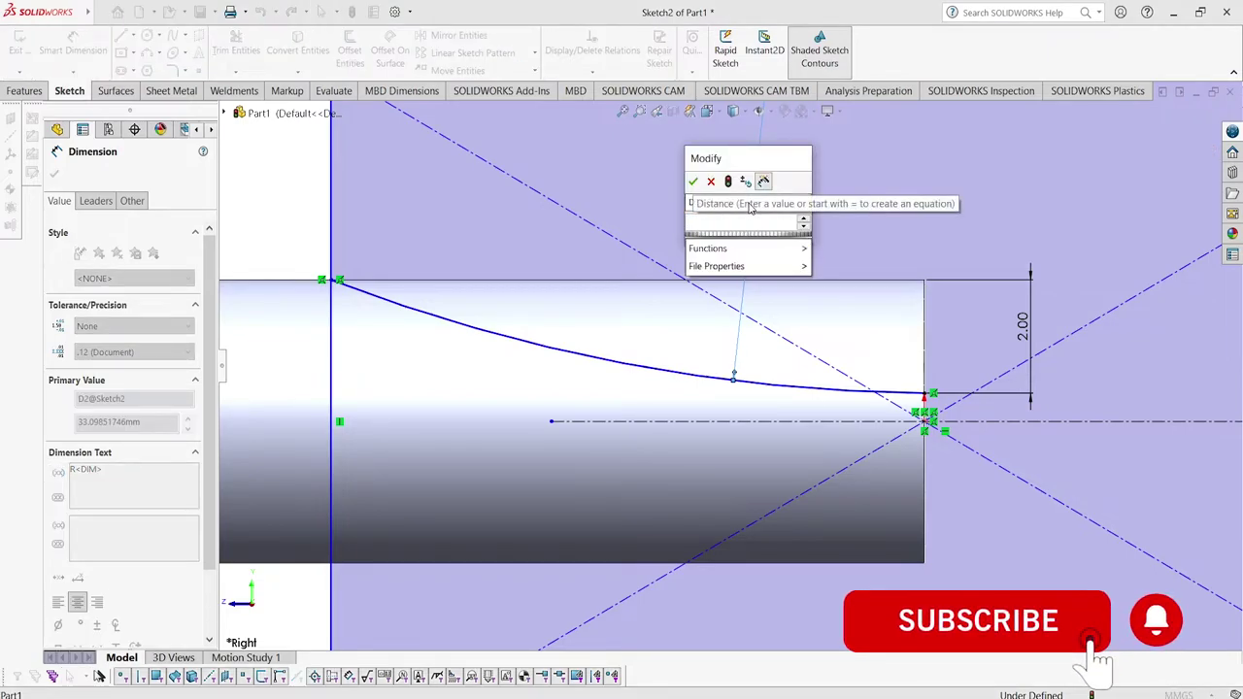
{"action": "type", "text": "3"}
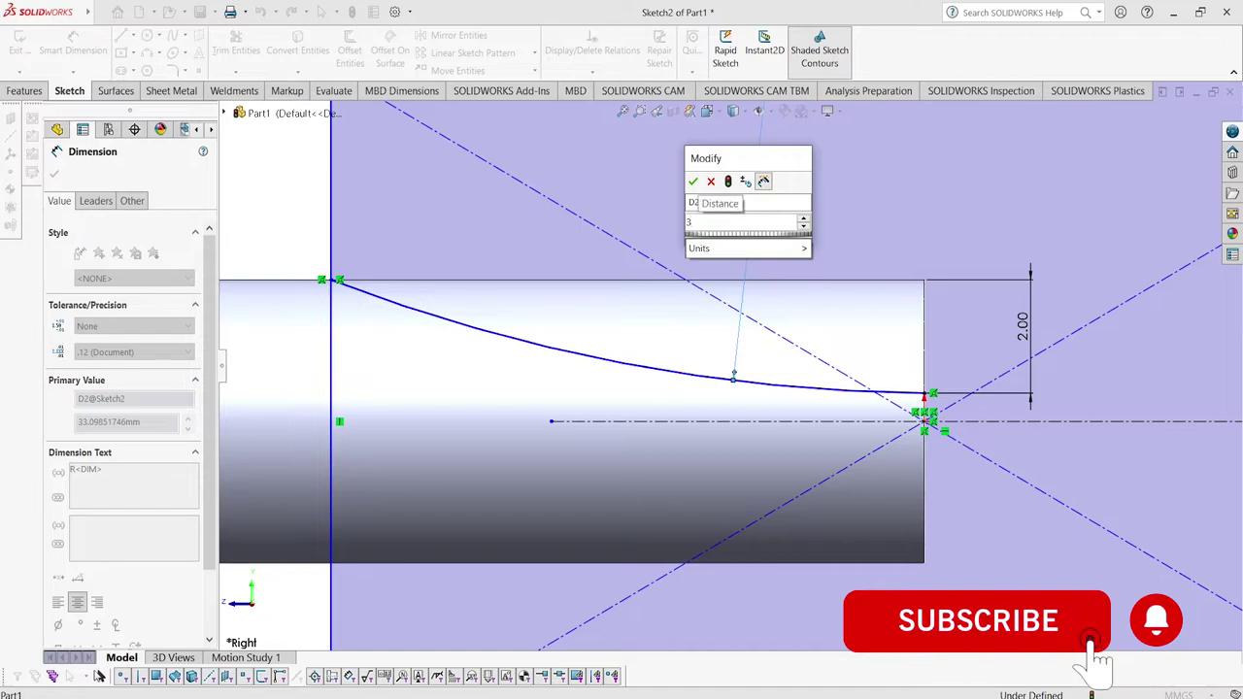
{"action": "type", "text": "4"}
{"action": "key", "text": "Return"}
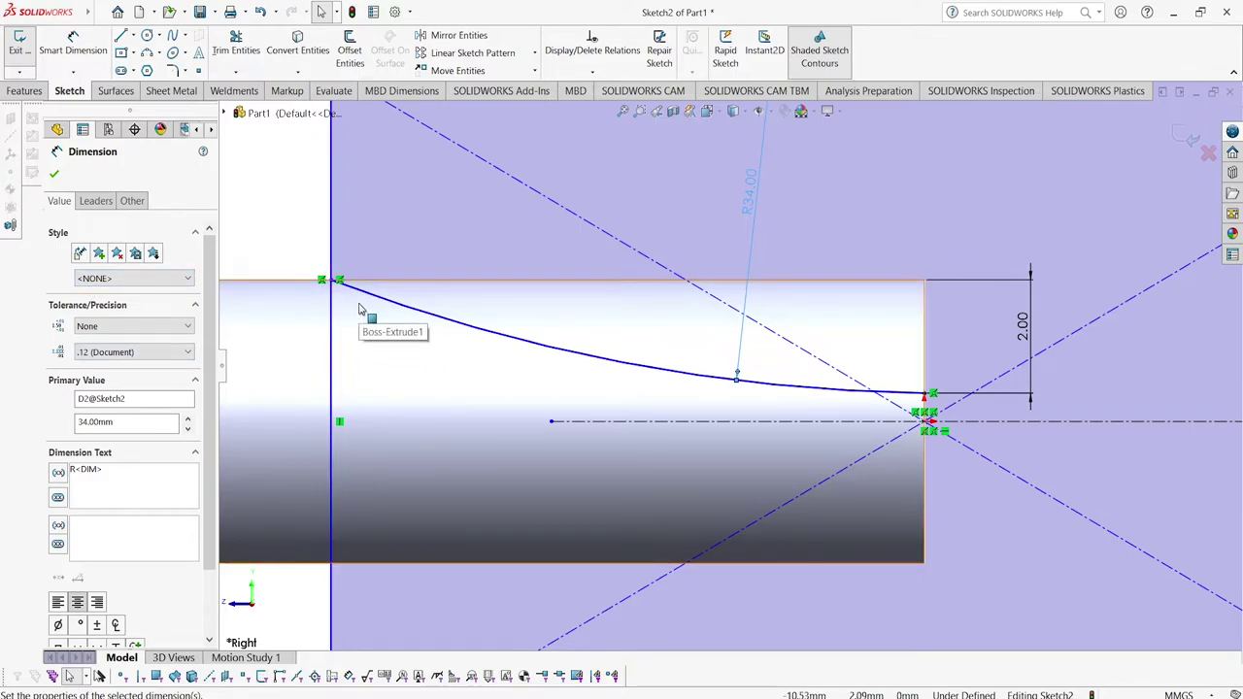
{"action": "left_click", "coordinate": [55, 176]}
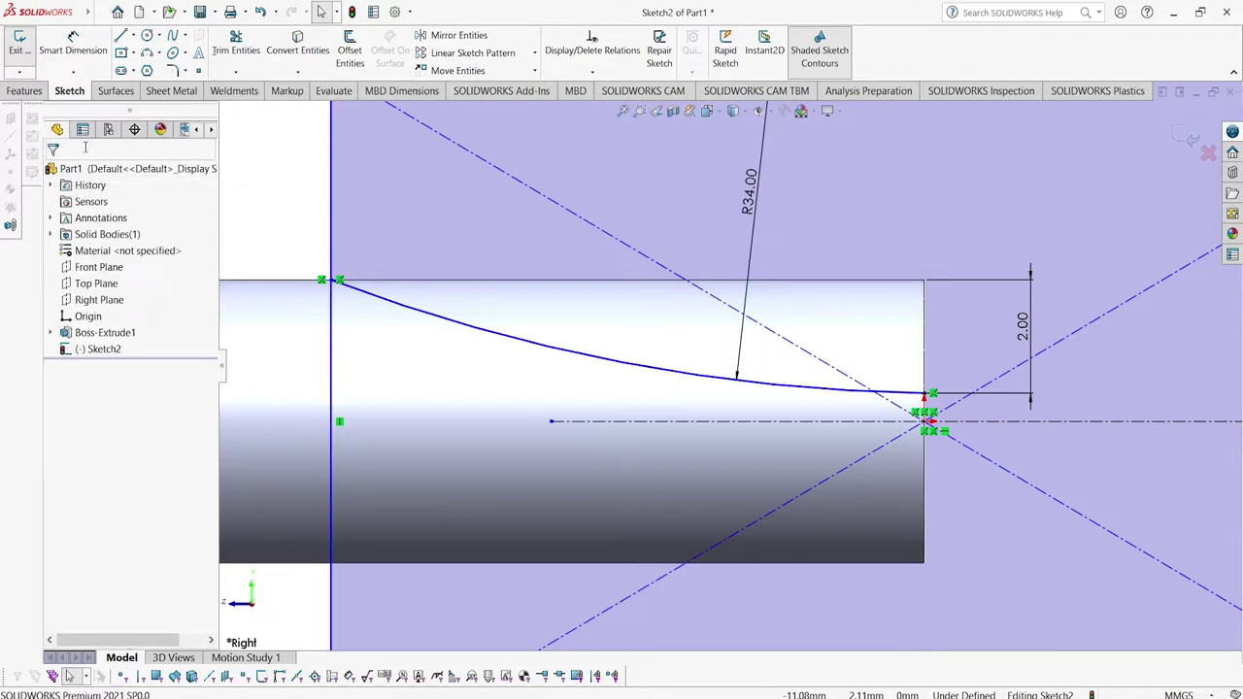
- Mirror the R34 arc about the horizontal centreline to form the lower tip side
{"action": "left_click", "coordinate": [452, 36]}
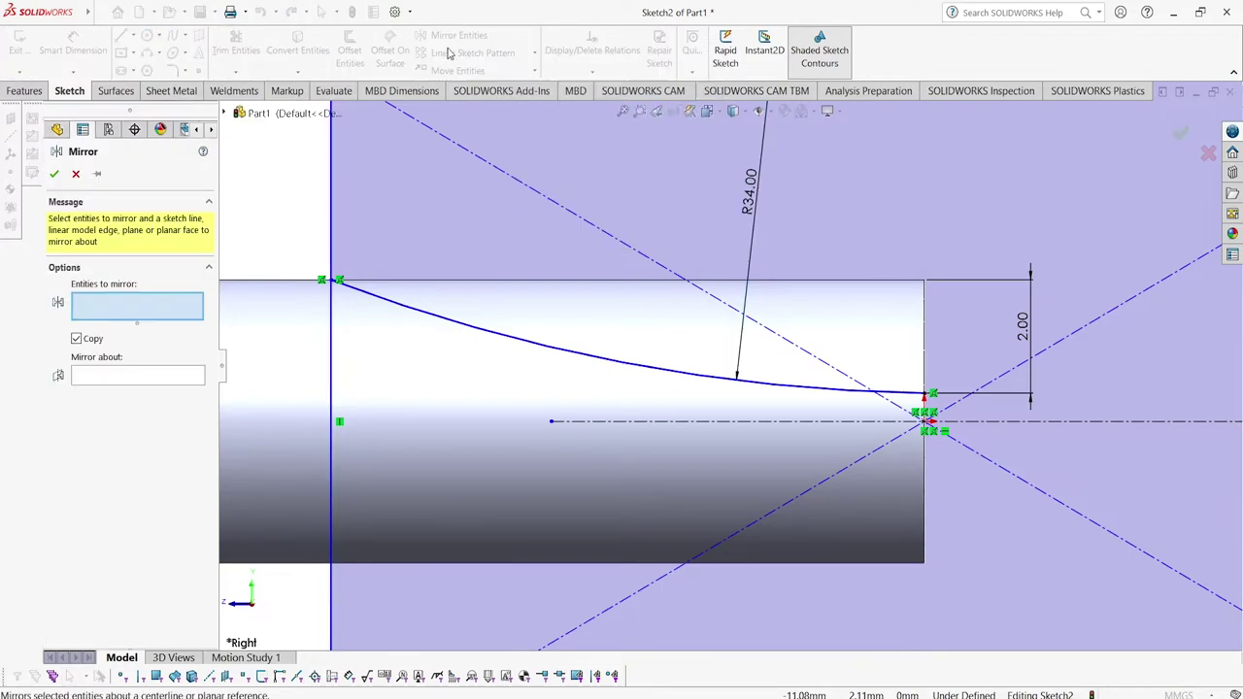
{"action": "left_click", "coordinate": [724, 377]}
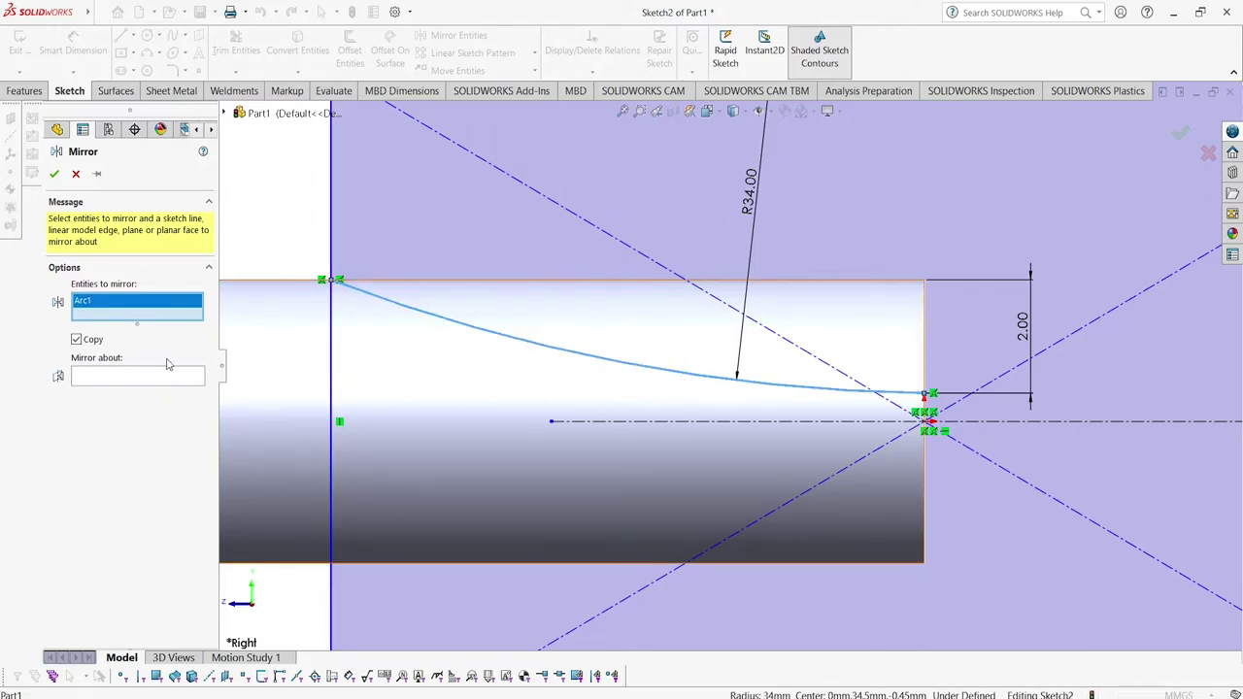
{"action": "left_click", "coordinate": [155, 379]}
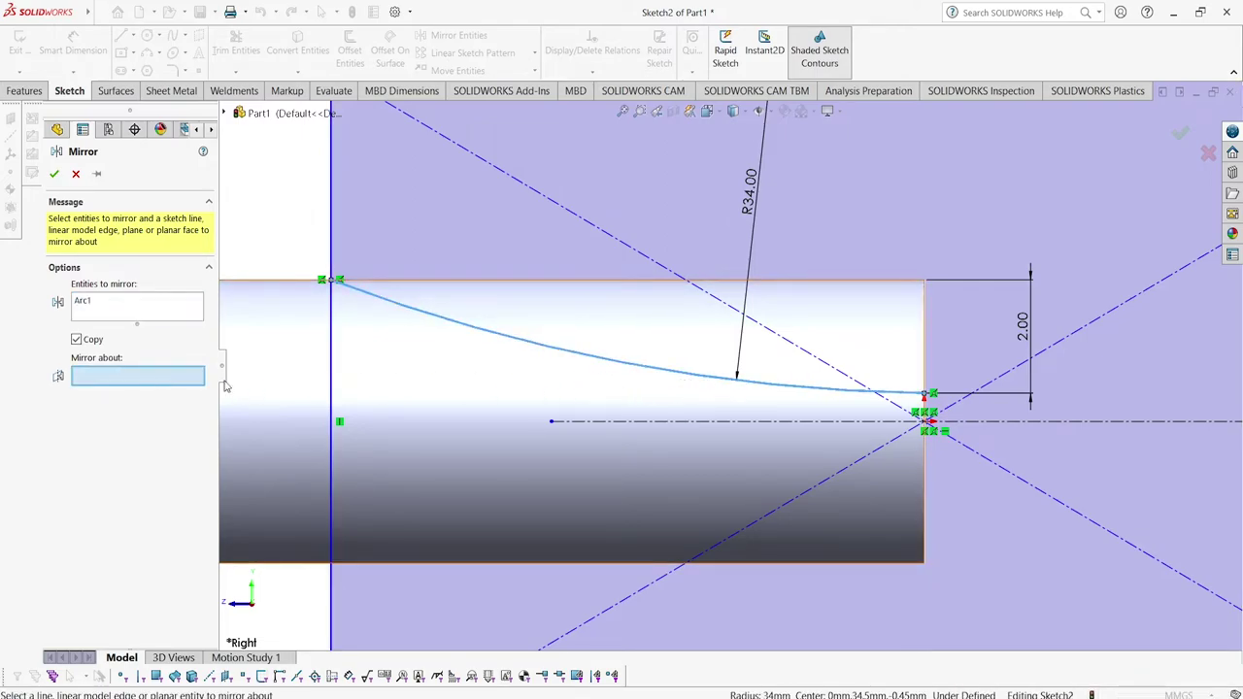
{"action": "left_click", "coordinate": [591, 421]}
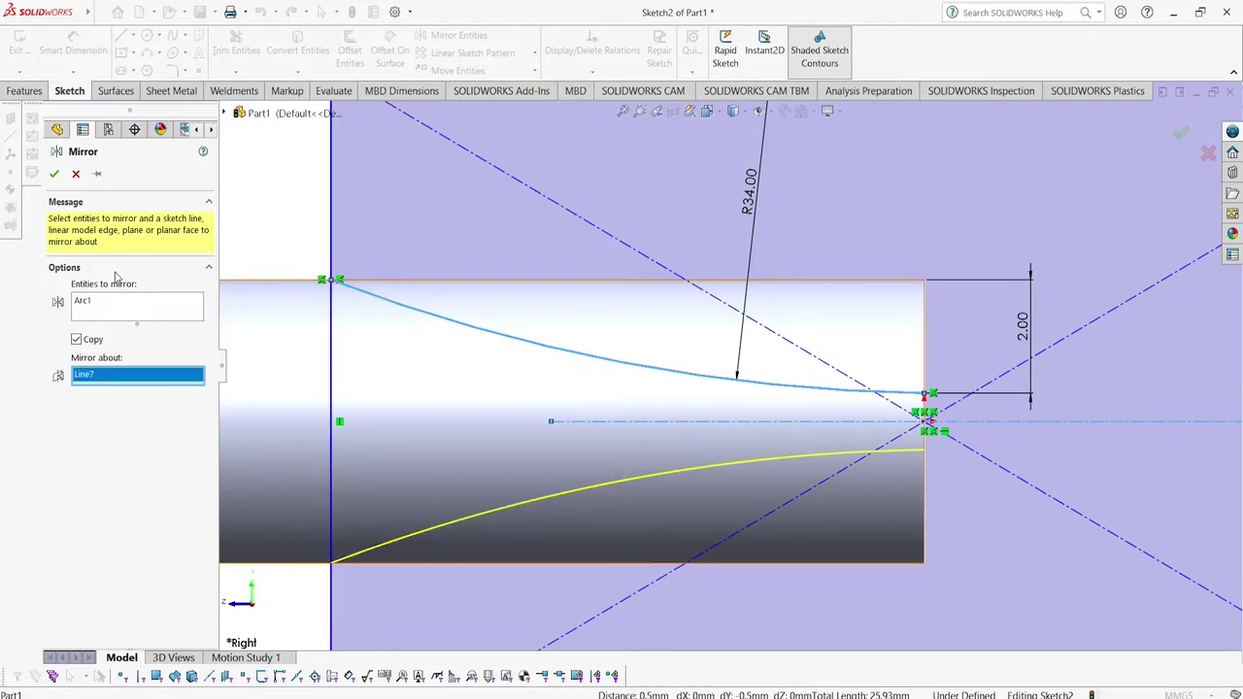
{"action": "left_click", "coordinate": [55, 175]}
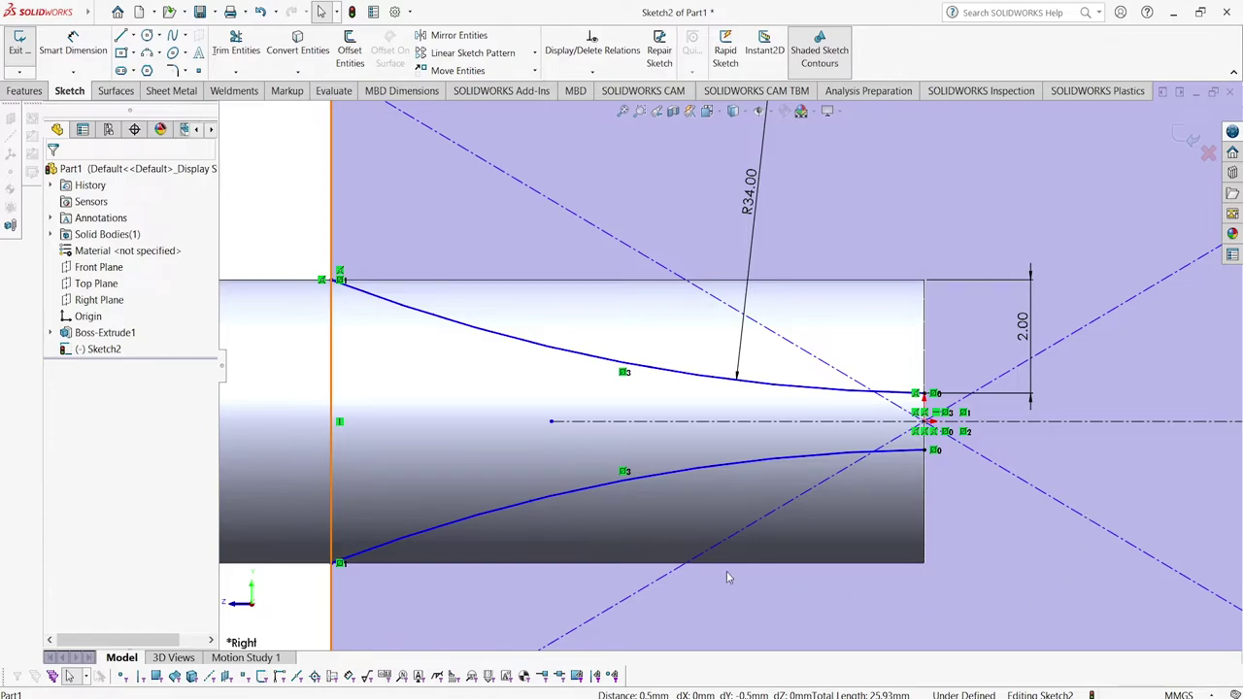
- Draw a vertical line joining the upper and lower arc ends at the tip
{"action": "scroll", "coordinate": [640, 398], "scroll_direction": "down", "scroll_amount": 2}
{"action": "scroll", "coordinate": [640, 398], "scroll_direction": "up", "scroll_amount": 5}
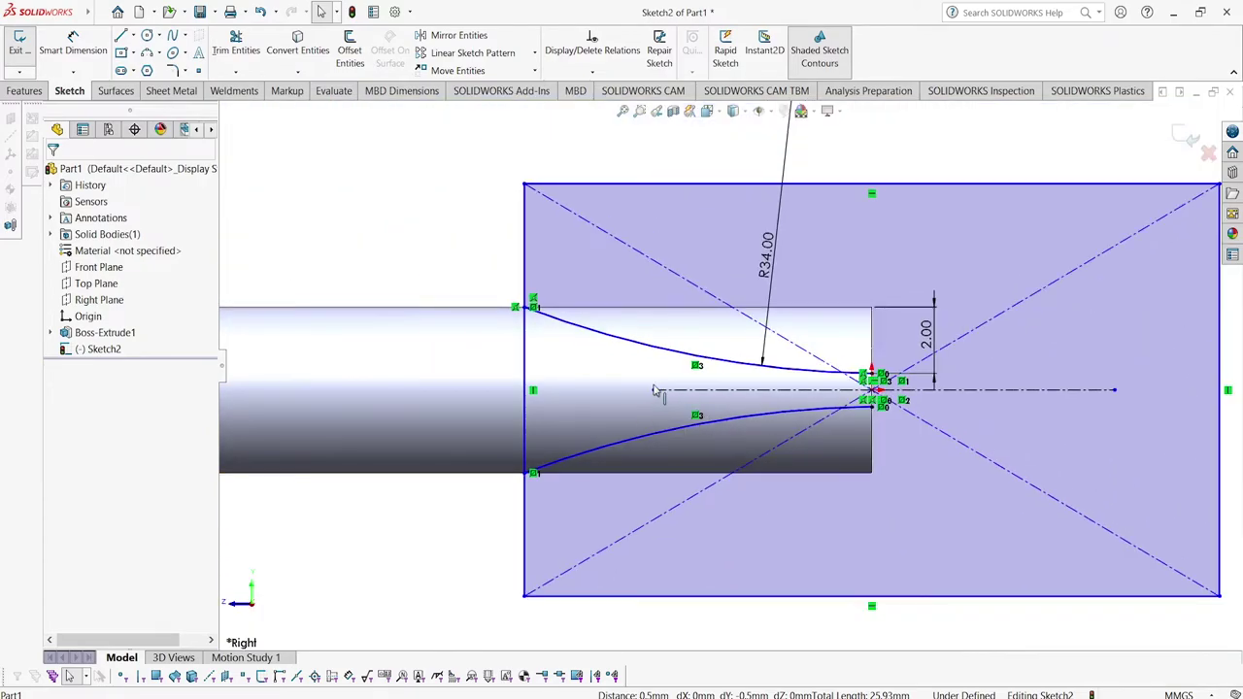
{"action": "left_click", "coordinate": [134, 35]}
{"action": "scroll", "coordinate": [883, 326], "scroll_direction": "down", "scroll_amount": 3}
{"action": "scroll", "coordinate": [883, 442], "scroll_direction": "down", "scroll_amount": 3}
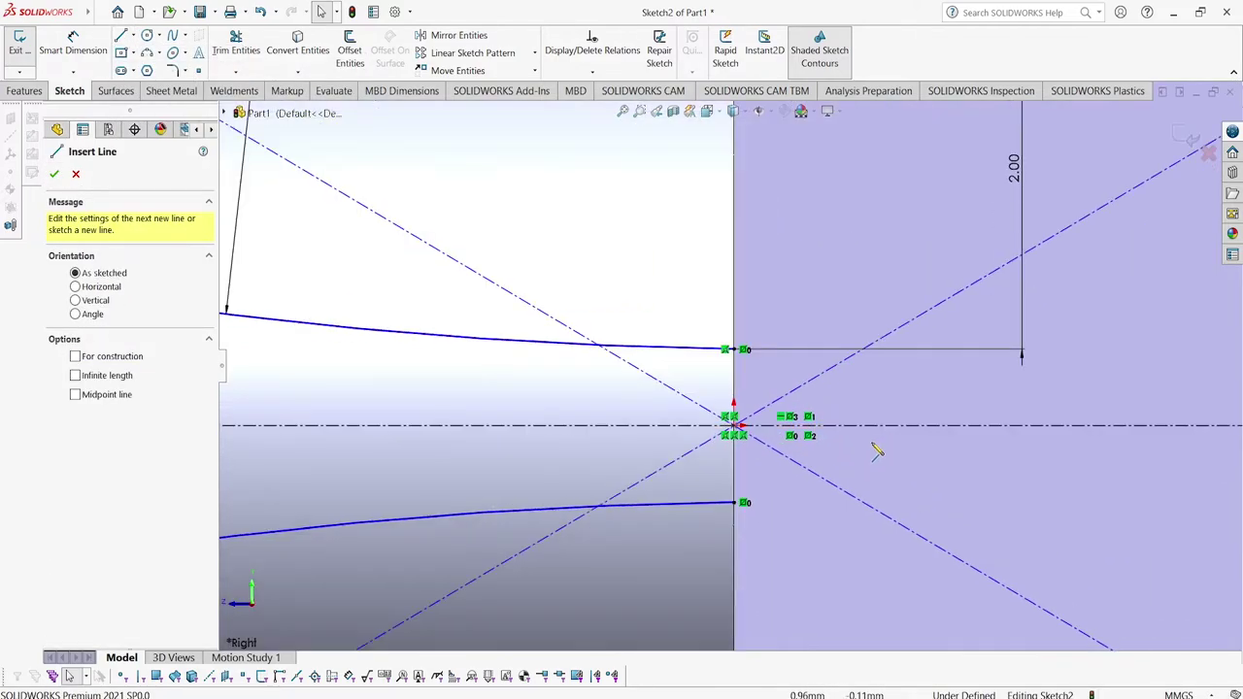
{"action": "scroll", "coordinate": [825, 457], "scroll_direction": "down", "scroll_amount": 2}
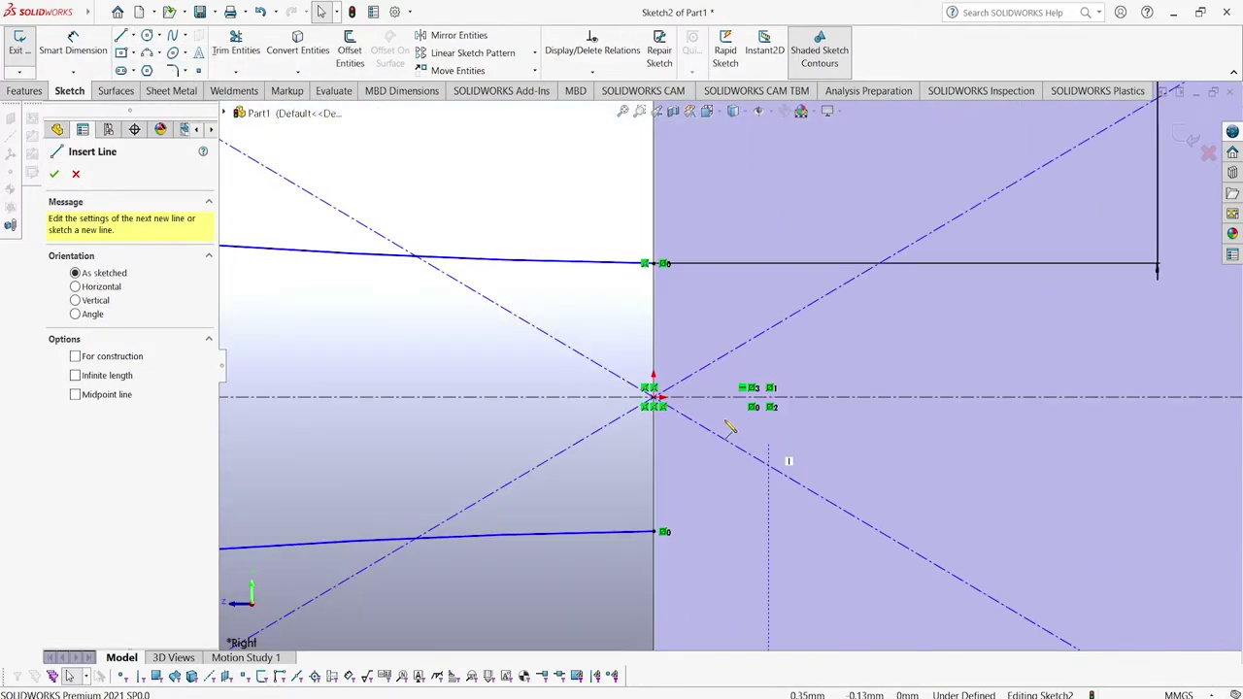
{"action": "left_click", "coordinate": [655, 263]}
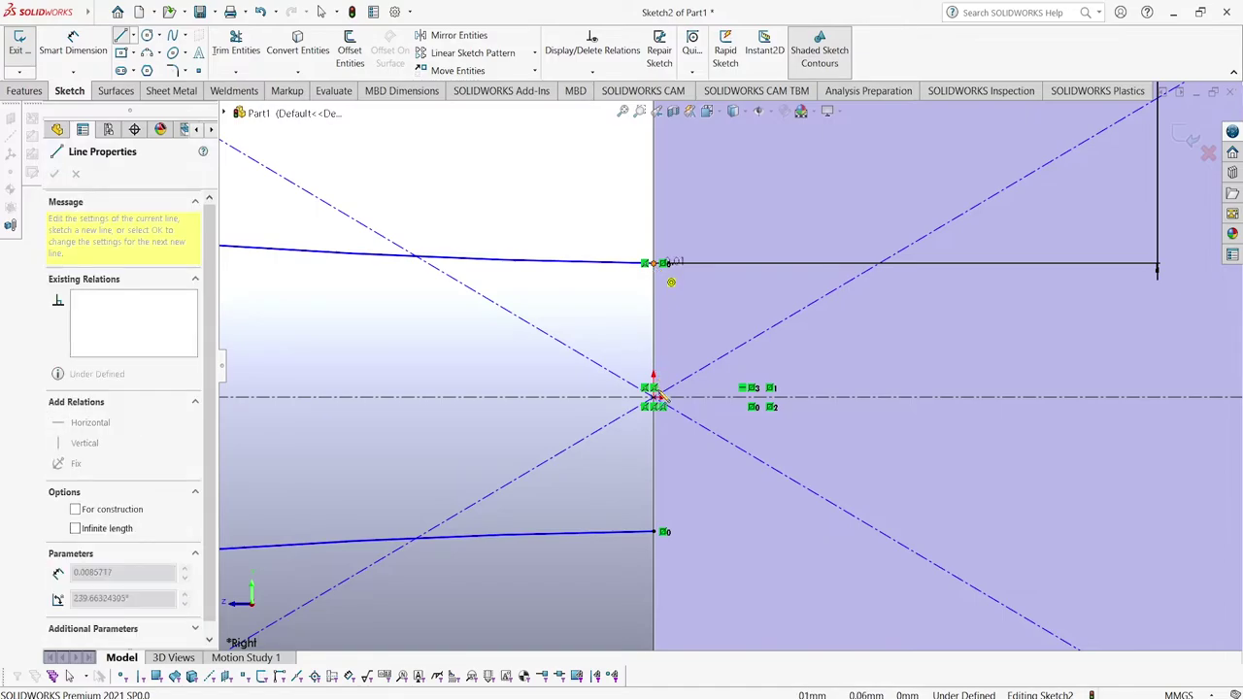
{"action": "double_click", "coordinate": [654, 532]}
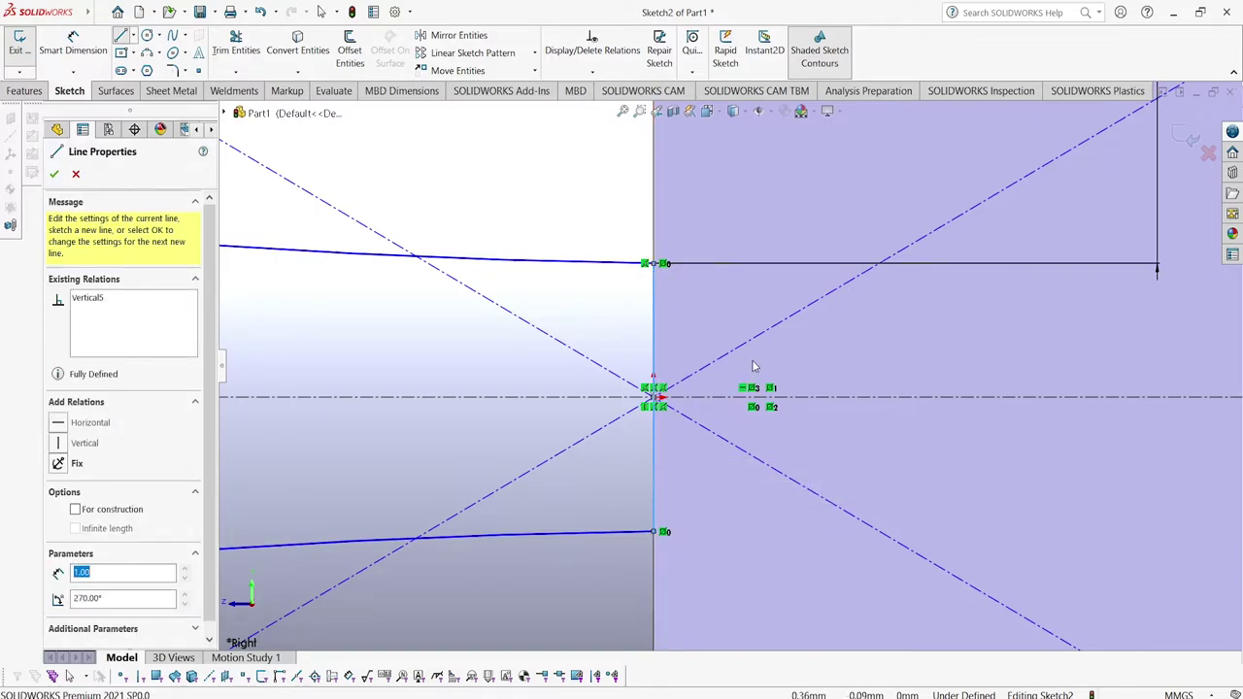
{"action": "left_click", "coordinate": [54, 175]}
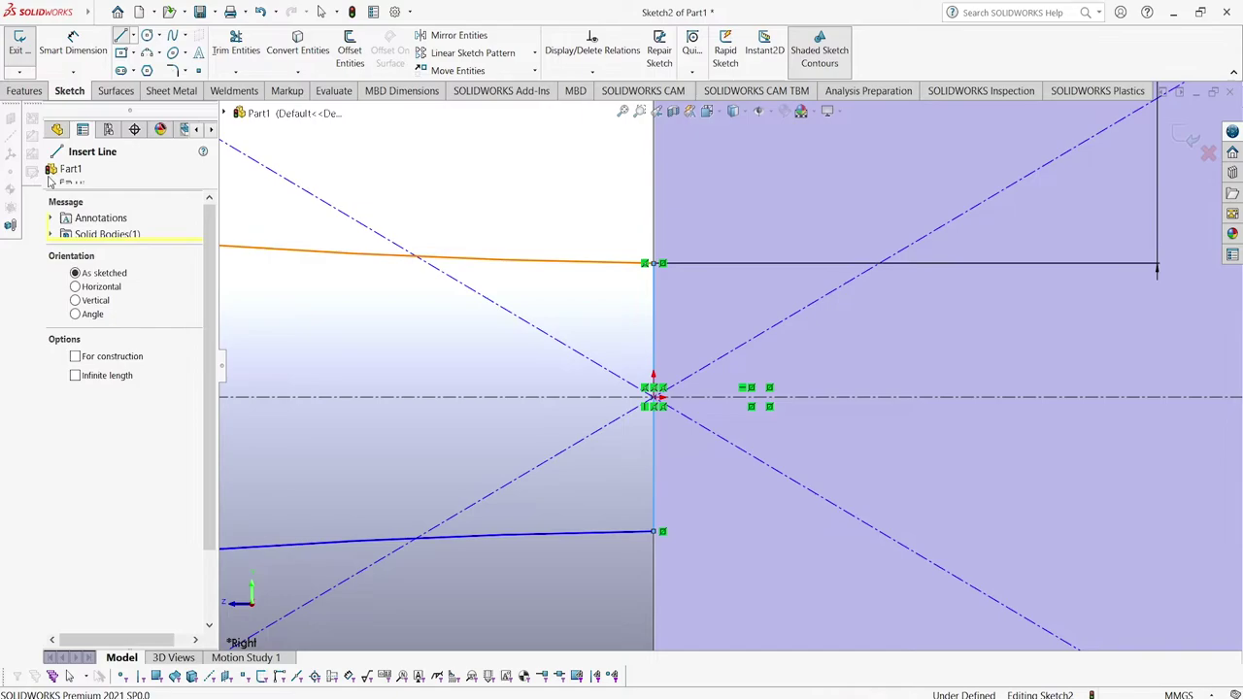
{"action": "scroll", "coordinate": [462, 437], "scroll_direction": "up", "scroll_amount": 1}
{"action": "scroll", "coordinate": [487, 417], "scroll_direction": "up", "scroll_amount": 1}
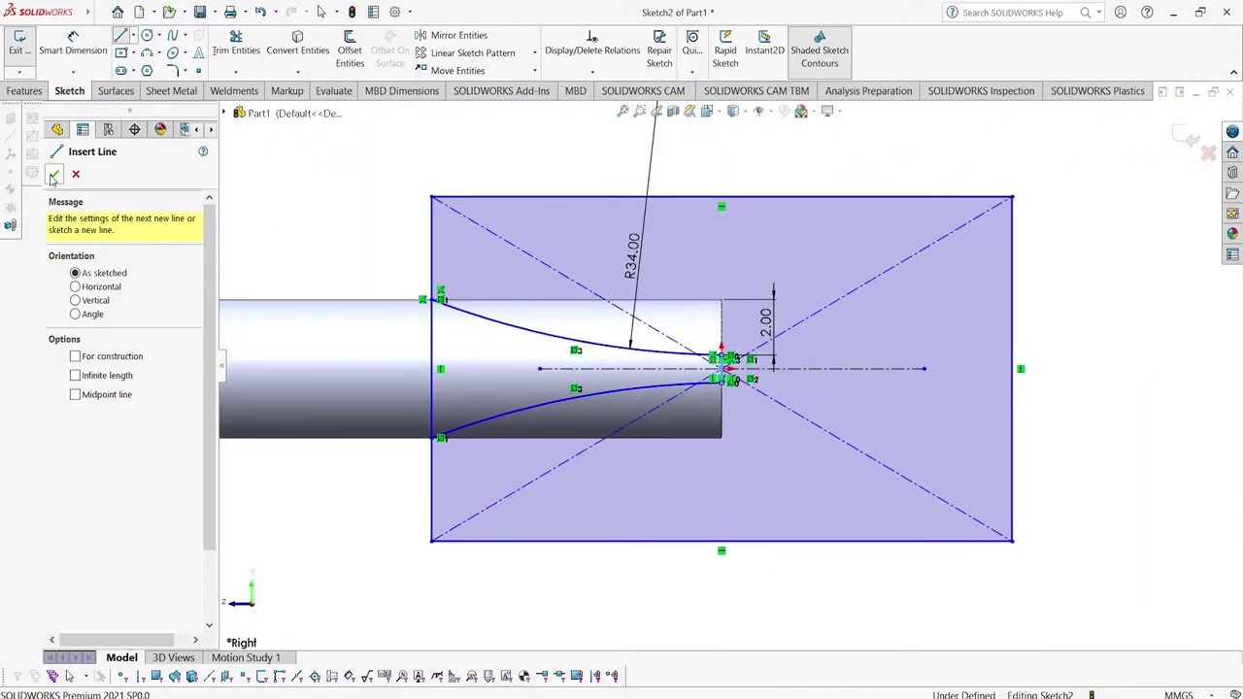
{"action": "left_click", "coordinate": [53, 174]}
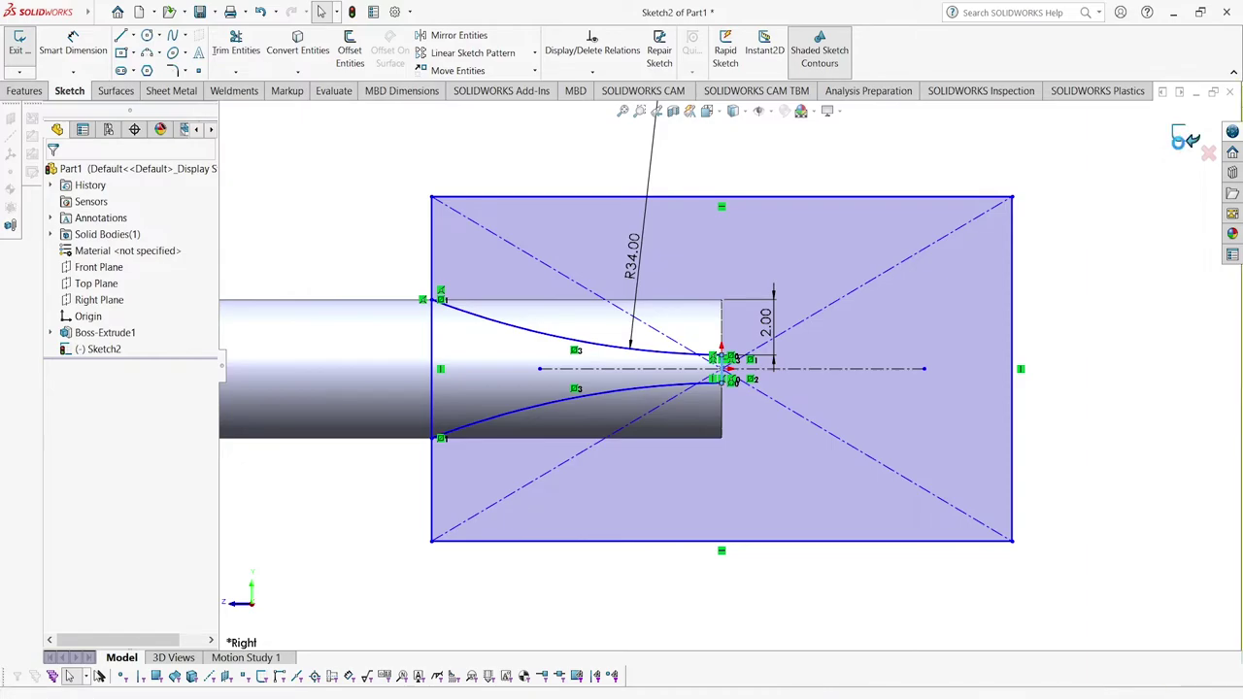
- Cut Sketch2's outer region Through All – Both, creating Cut-Extrude1
{"action": "left_click", "coordinate": [1180, 140]}
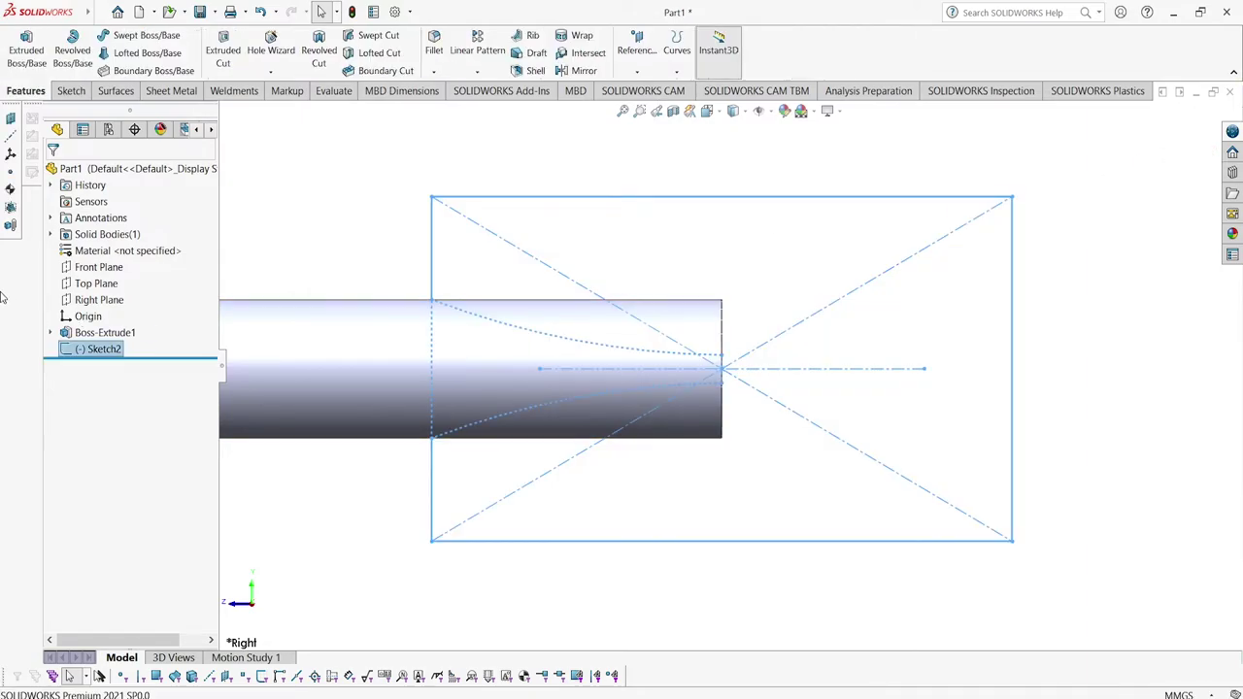
{"action": "left_click", "coordinate": [97, 349]}
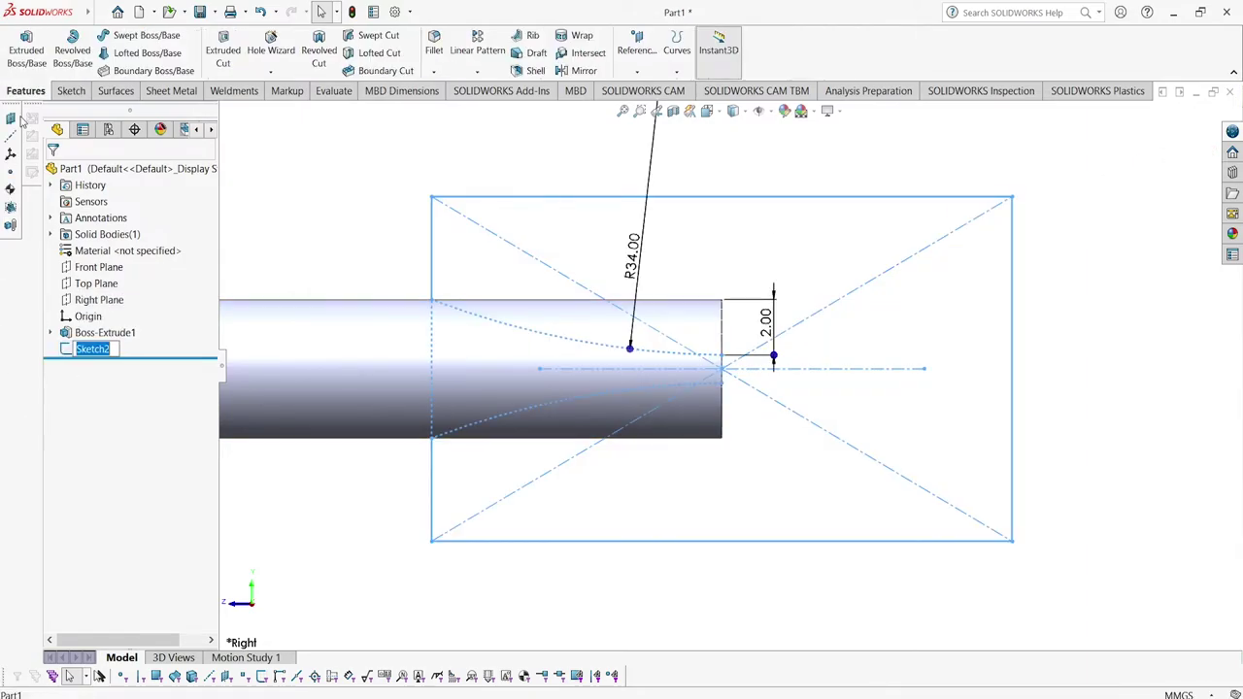
{"action": "left_click", "coordinate": [226, 41]}
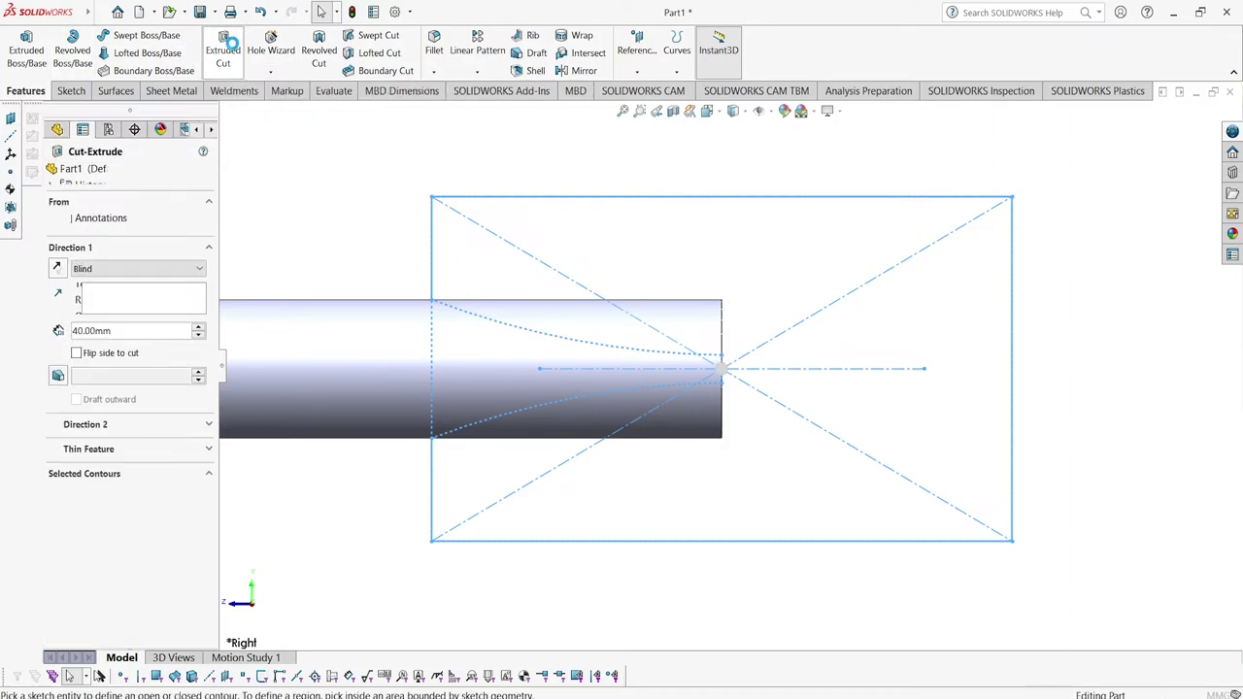
{"action": "left_click", "coordinate": [178, 270]}
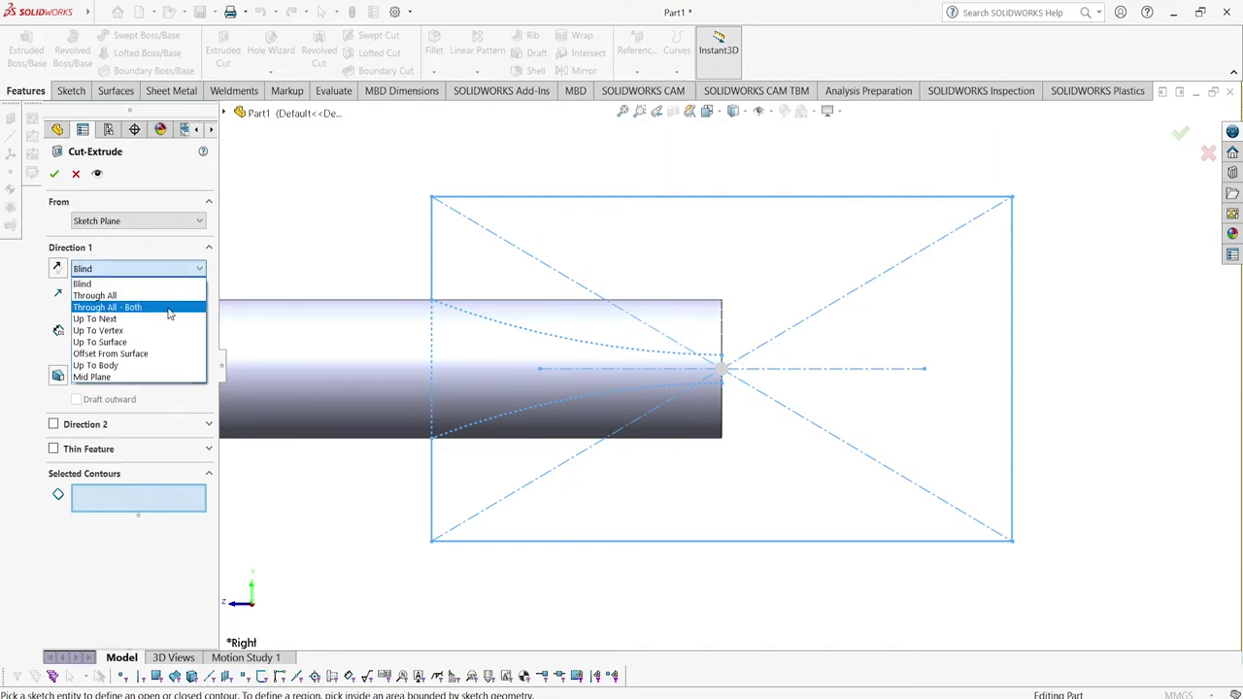
{"action": "left_click", "coordinate": [169, 309]}
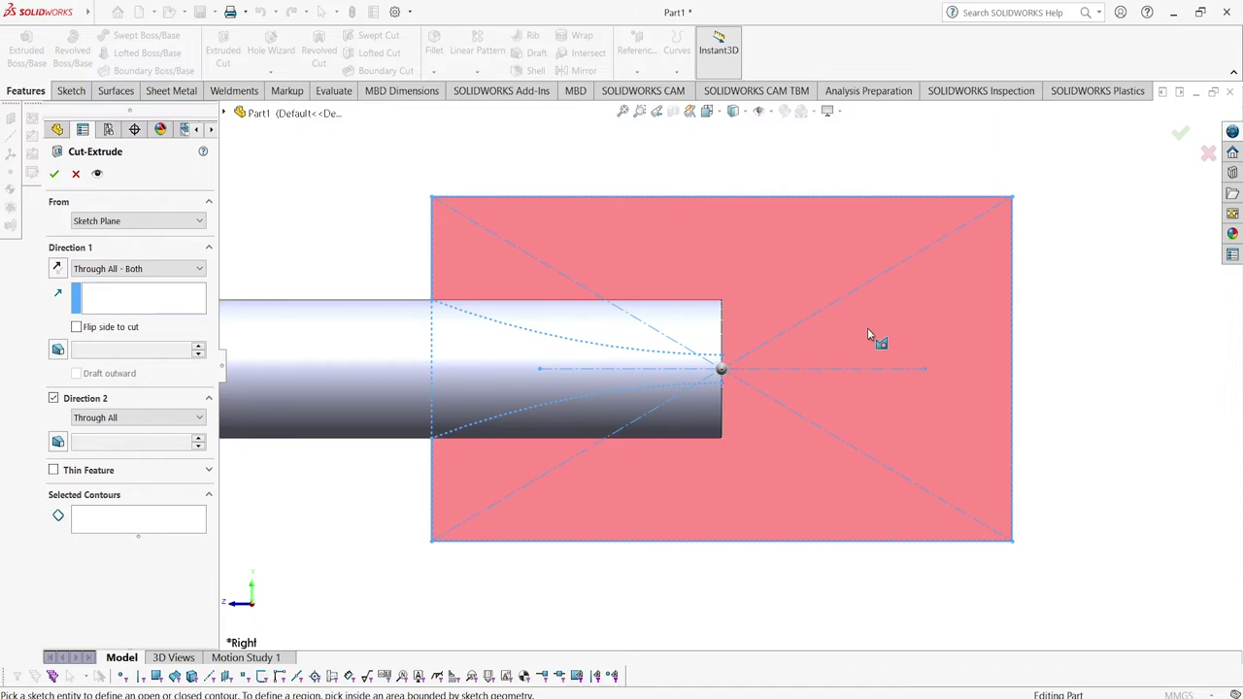
{"action": "left_click", "coordinate": [867, 332]}
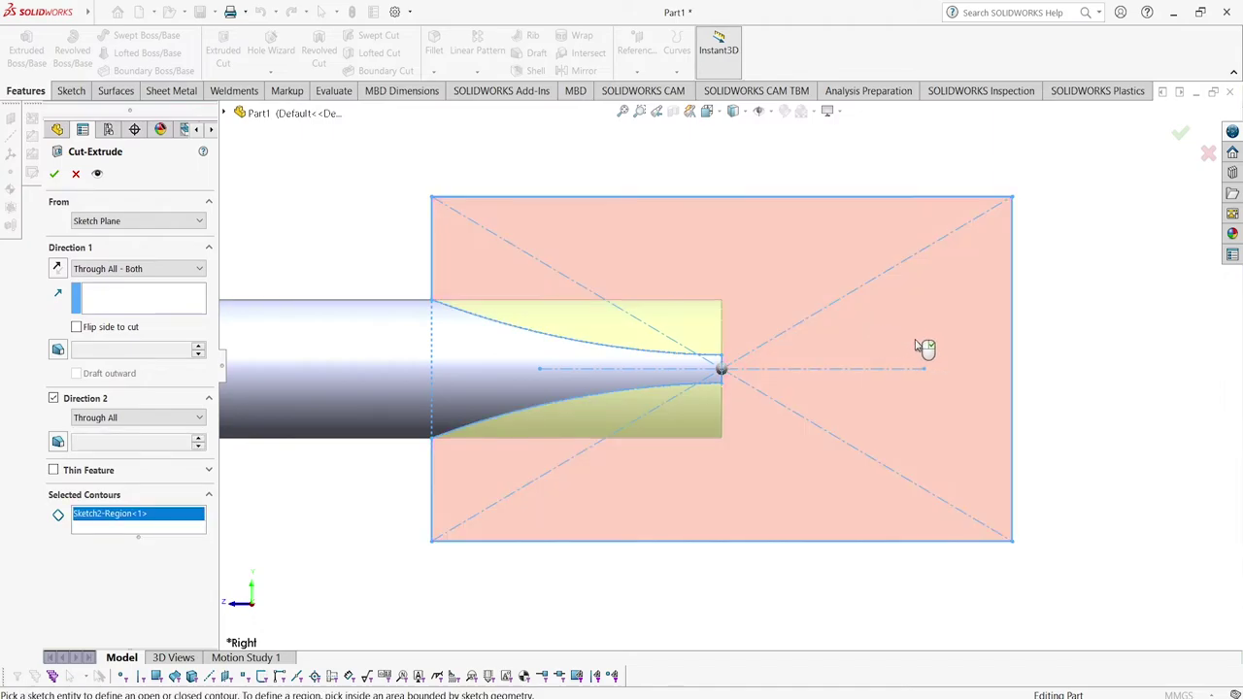
{"action": "mouse_move", "coordinate": [1168, 376]}
{"action": "middle_mouse_down"}
{"action": "mouse_move", "coordinate": [983, 386]}
{"action": "mouse_move", "coordinate": [1101, 375]}
{"action": "middle_mouse_up"}
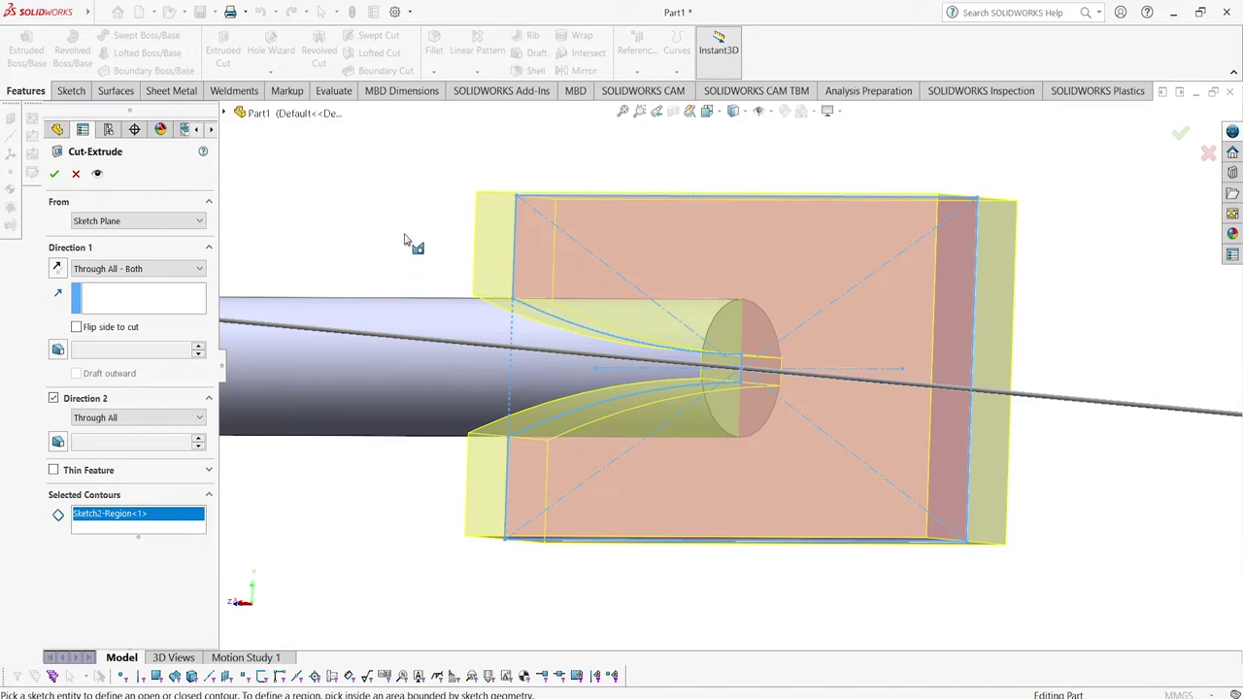
{"action": "middle_click_drag", "start_coordinate": [402, 200], "coordinate": [543, 376]}
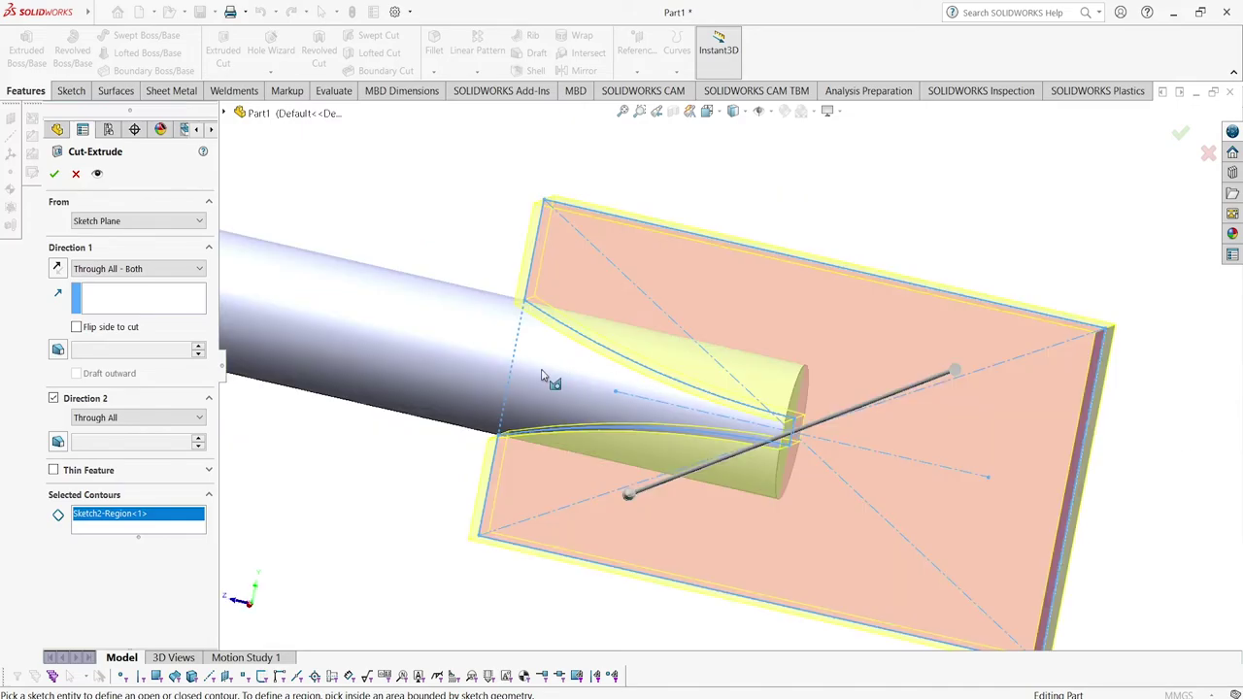
{"action": "left_click", "coordinate": [49, 172]}
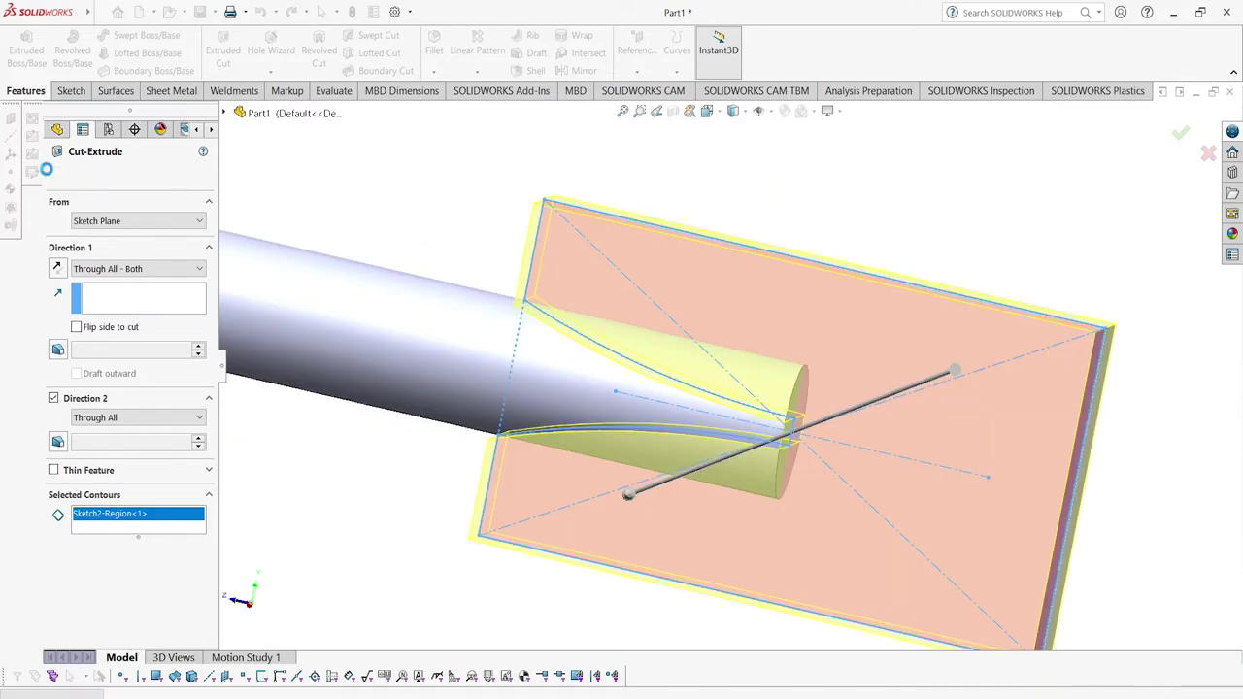
{"action": "left_click", "coordinate": [410, 213]}
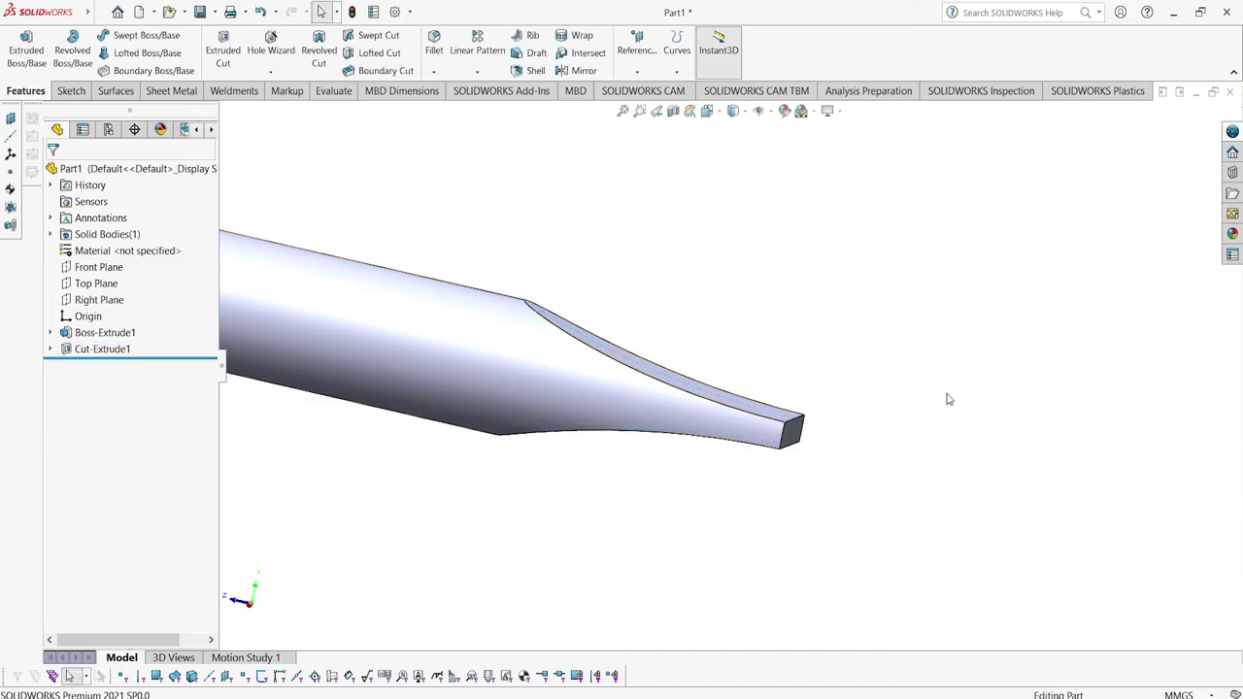
{"action": "mouse_move", "coordinate": [951, 399]}
{"action": "middle_mouse_down"}
{"action": "mouse_move", "coordinate": [965, 367]}
{"action": "mouse_move", "coordinate": [956, 412]}
{"action": "middle_mouse_up"}
{"action": "mouse_move", "coordinate": [915, 511]}
{"action": "middle_mouse_down"}
{"action": "mouse_move", "coordinate": [980, 422]}
{"action": "mouse_move", "coordinate": [1052, 411]}
{"action": "mouse_move", "coordinate": [1061, 504]}
{"action": "middle_mouse_up"}
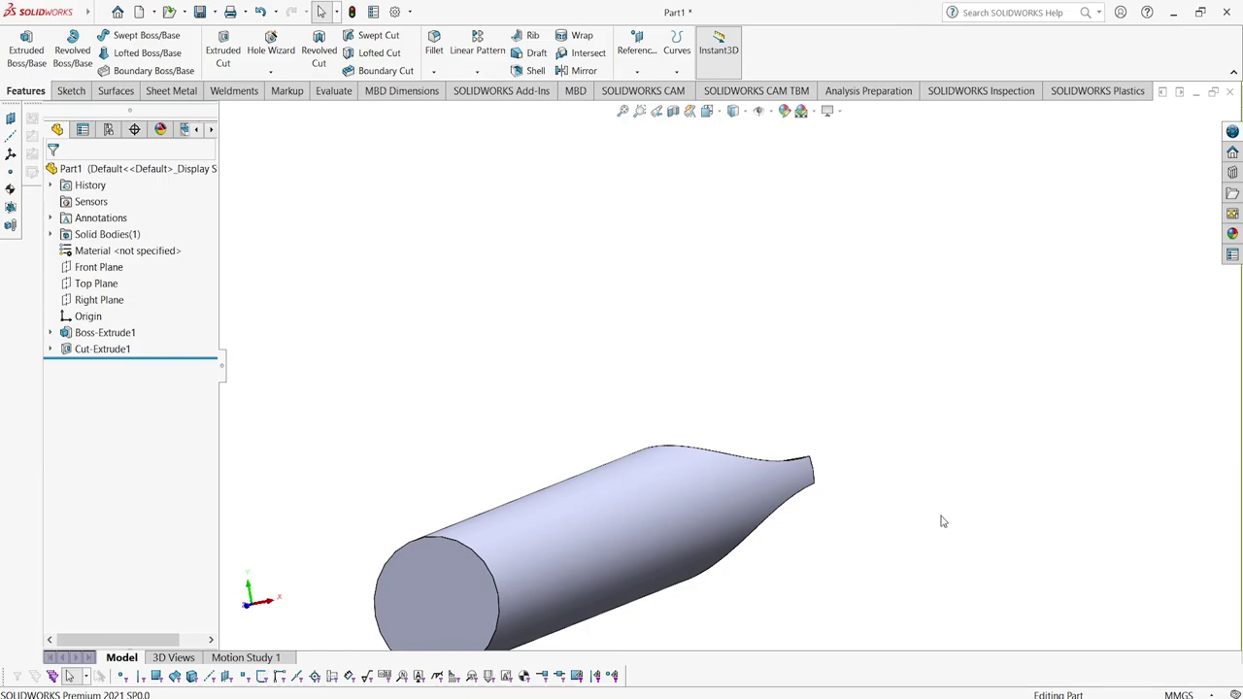
{"action": "mouse_move", "coordinate": [941, 519]}
{"action": "middle_mouse_down"}
{"action": "mouse_move", "coordinate": [846, 549]}
{"action": "mouse_move", "coordinate": [766, 605]}
{"action": "mouse_move", "coordinate": [780, 634]}
{"action": "mouse_move", "coordinate": [815, 625]}
{"action": "middle_mouse_up"}
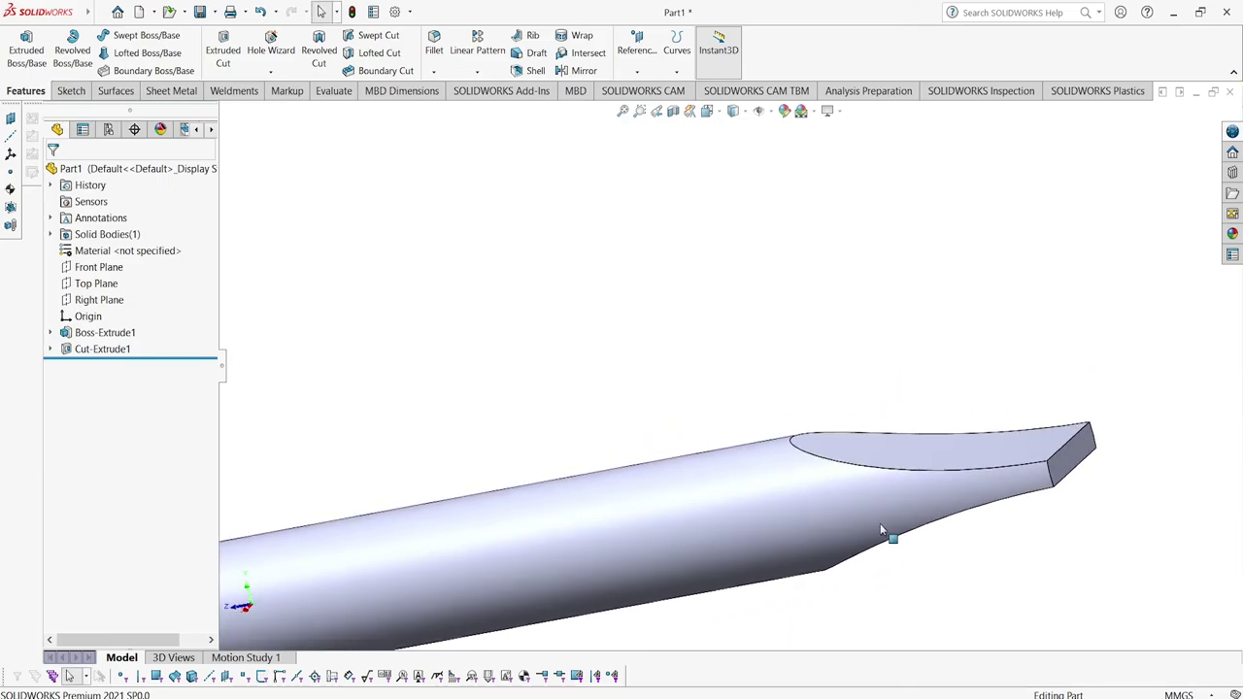
{"action": "mouse_move", "coordinate": [1129, 444]}
{"action": "middle_mouse_down"}
{"action": "mouse_move", "coordinate": [1068, 421]}
{"action": "mouse_move", "coordinate": [1059, 492]}
{"action": "mouse_move", "coordinate": [1072, 518]}
{"action": "mouse_move", "coordinate": [1137, 517]}
{"action": "mouse_move", "coordinate": [932, 544]}
{"action": "mouse_move", "coordinate": [932, 575]}
{"action": "mouse_move", "coordinate": [887, 516]}
{"action": "mouse_move", "coordinate": [860, 533]}
{"action": "mouse_move", "coordinate": [884, 535]}
{"action": "middle_mouse_up"}
{"action": "middle_click_drag", "start_coordinate": [782, 531], "coordinate": [639, 536]}
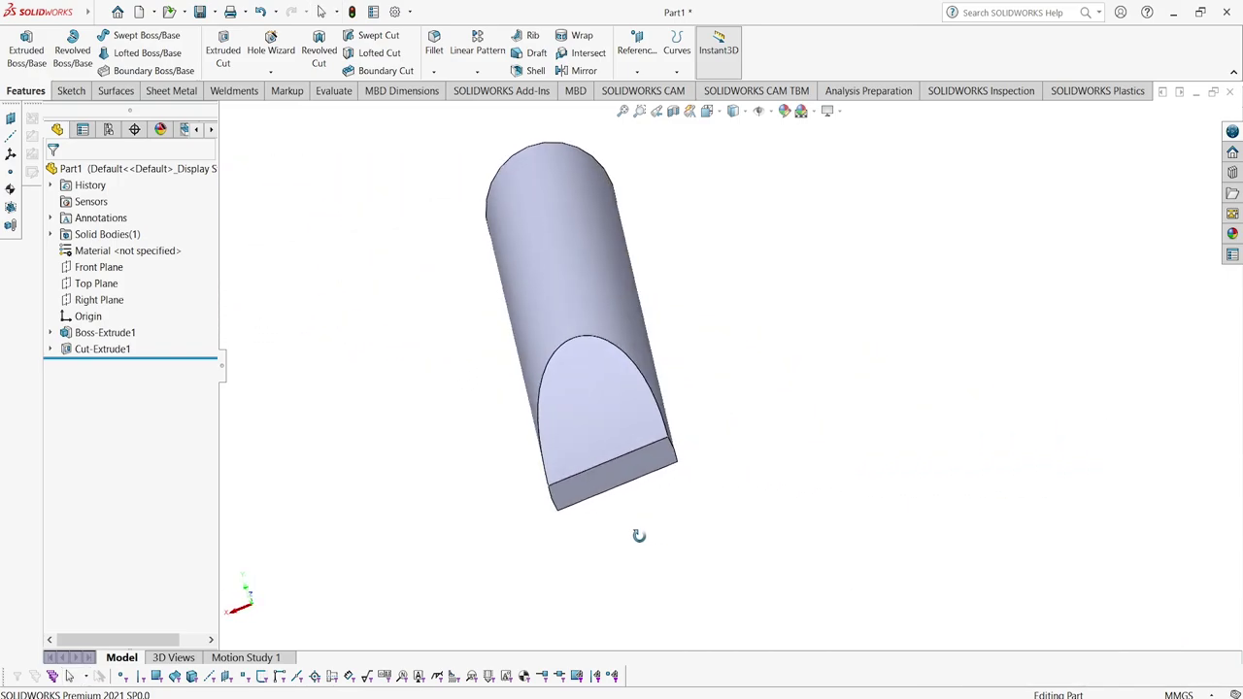